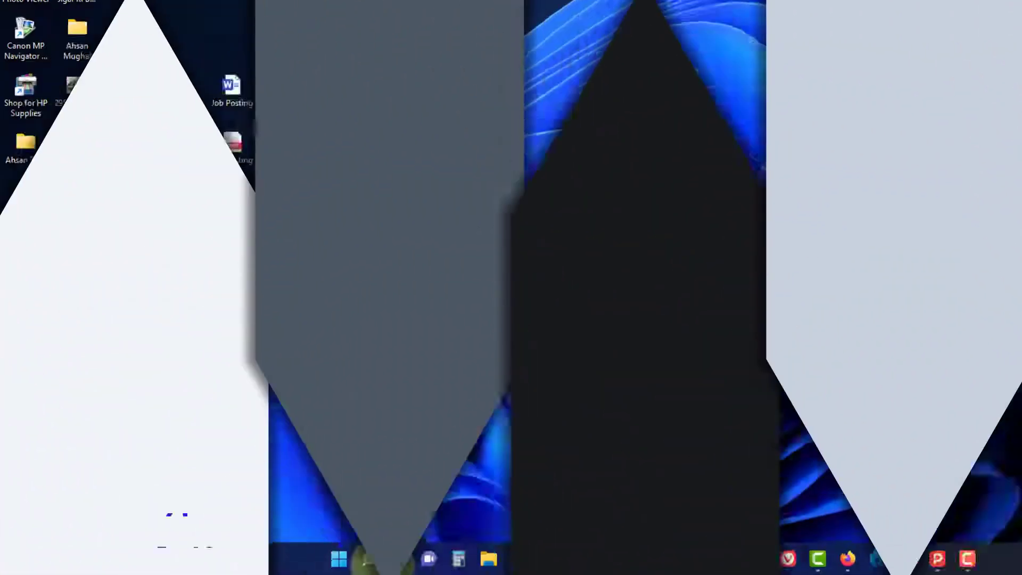
Step: Launch Microsoft Word from a Start menu search for 'microsoft'
{"action": "left_click", "coordinate": [376, 558]}
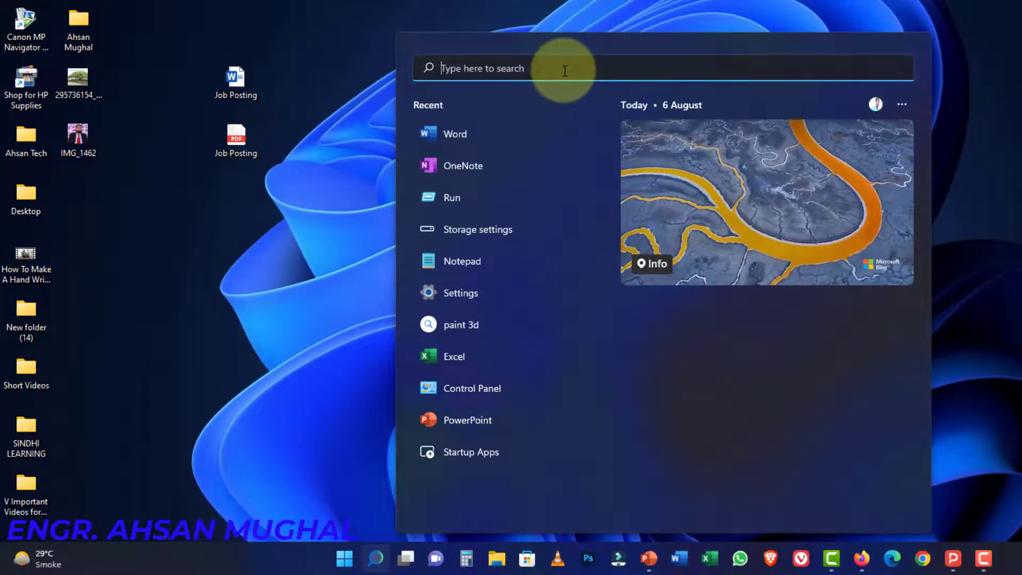
{"action": "type", "text": "microsoft"}
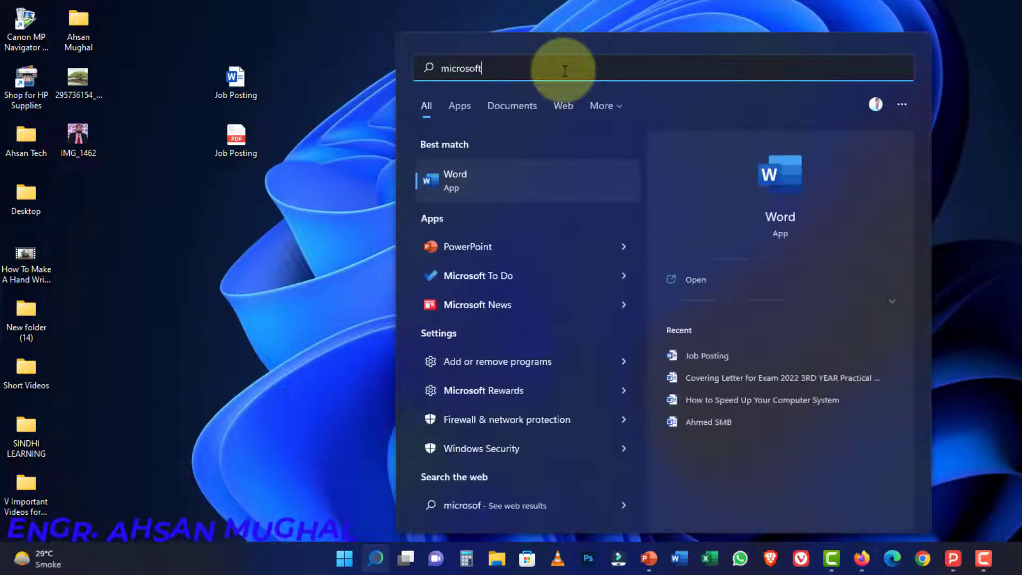
{"action": "key", "text": "Return"}
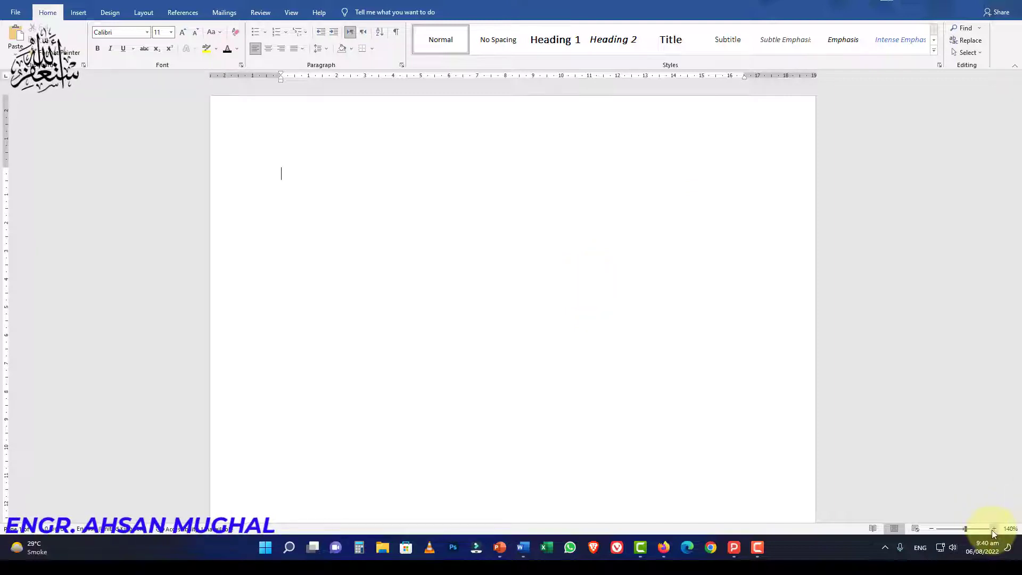
Step: Zoom the blank page back to 100% and switch to the Design ribbon
{"action": "left_click", "coordinate": [933, 528]}
{"action": "left_click", "coordinate": [934, 528]}
{"action": "left_click", "coordinate": [934, 529]}
{"action": "left_click", "coordinate": [933, 529]}
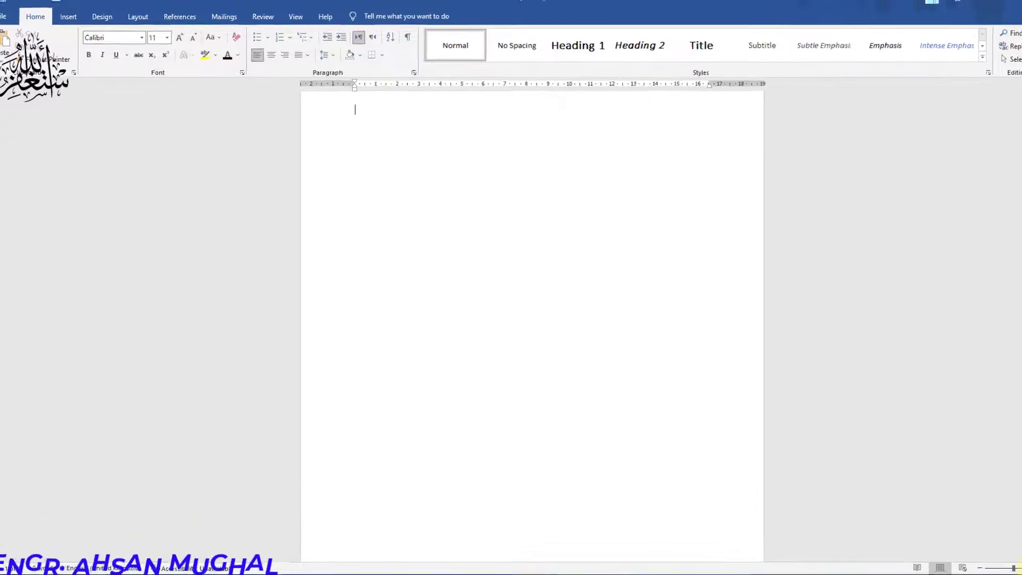
{"action": "left_click", "coordinate": [99, 18]}
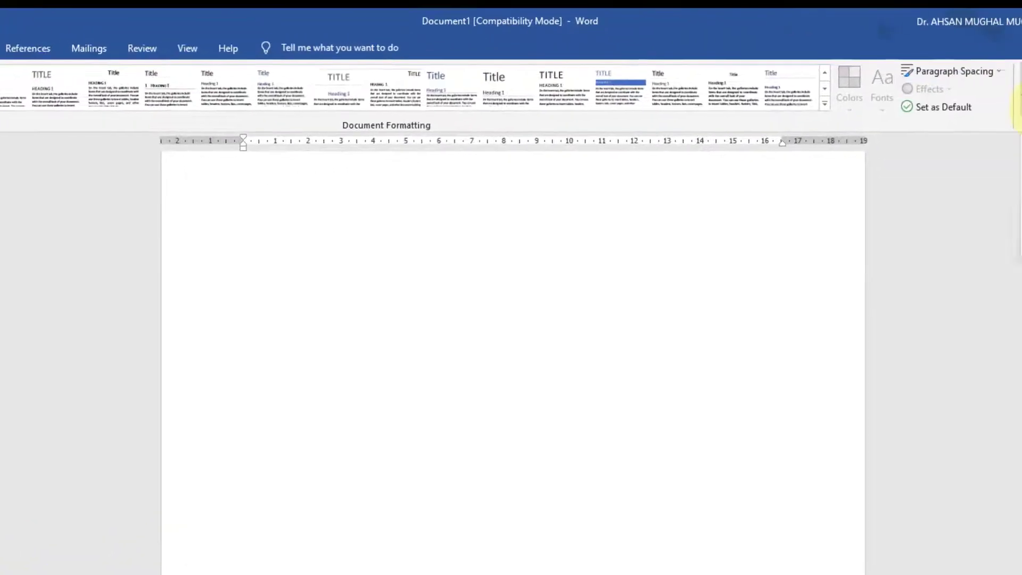
Step: Try the CONFIDENTIAL 1 and DRAFT 2 watermark presets, settling on SAMPLE 1
{"action": "left_click", "coordinate": [809, 119]}
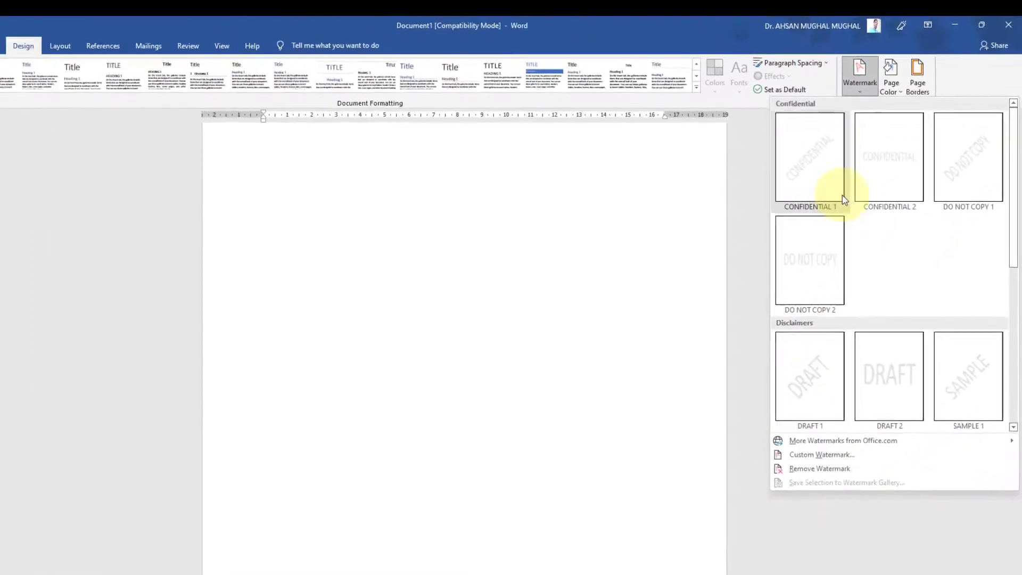
{"action": "left_click", "coordinate": [813, 168]}
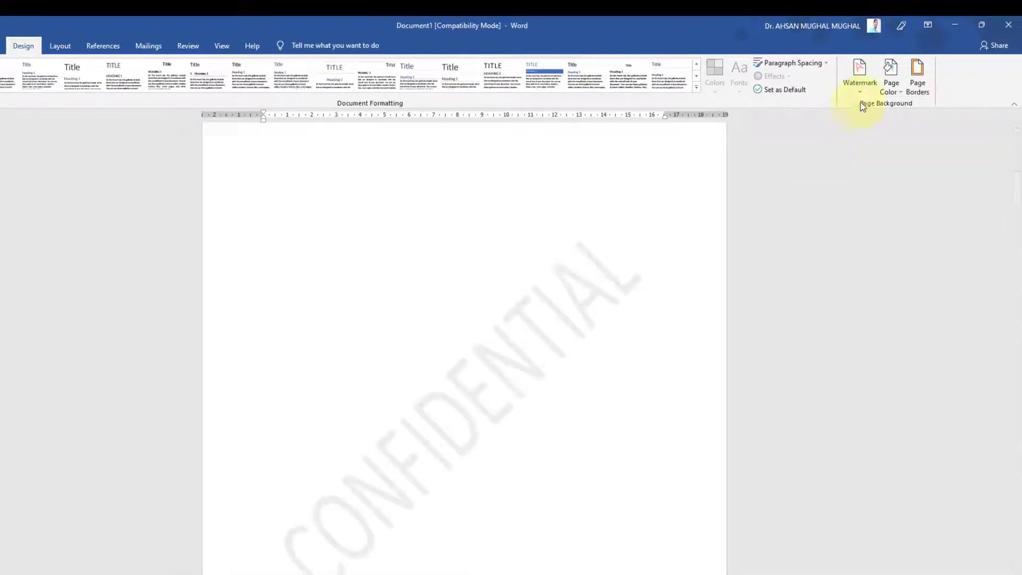
{"action": "left_click", "coordinate": [861, 88]}
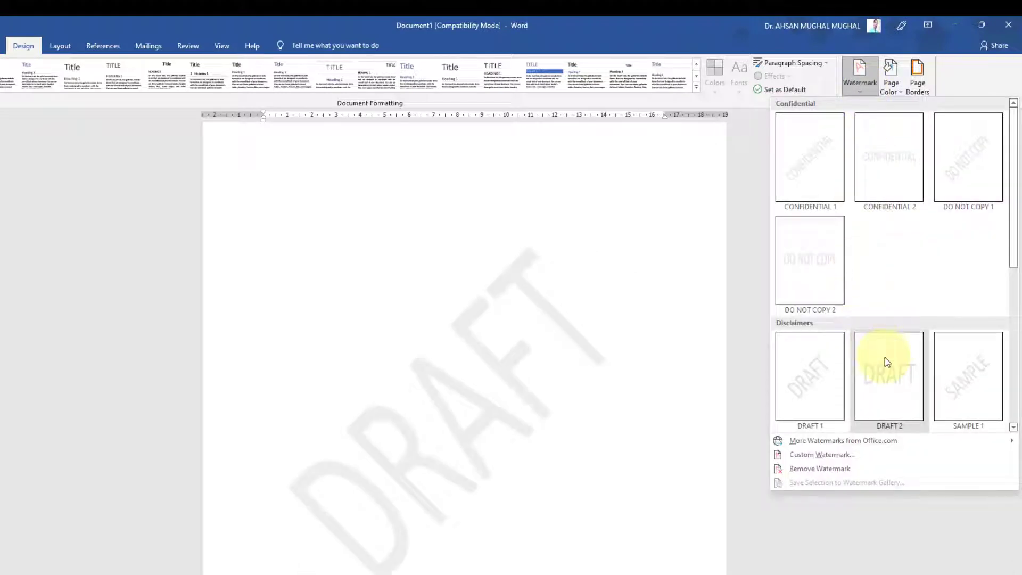
{"action": "left_click", "coordinate": [886, 363]}
{"action": "left_click", "coordinate": [859, 74]}
{"action": "left_click", "coordinate": [969, 375]}
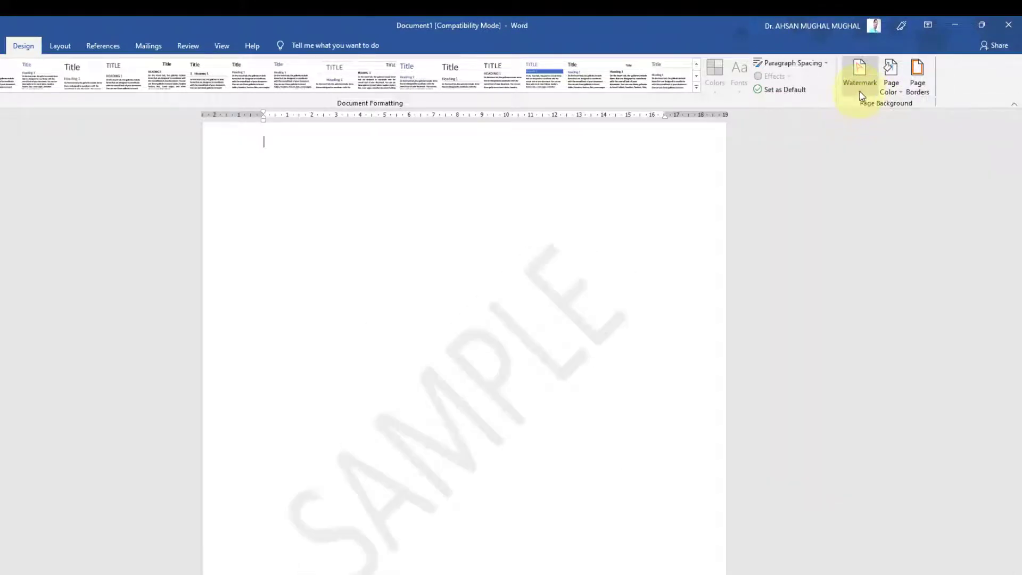
{"action": "left_click", "coordinate": [860, 92]}
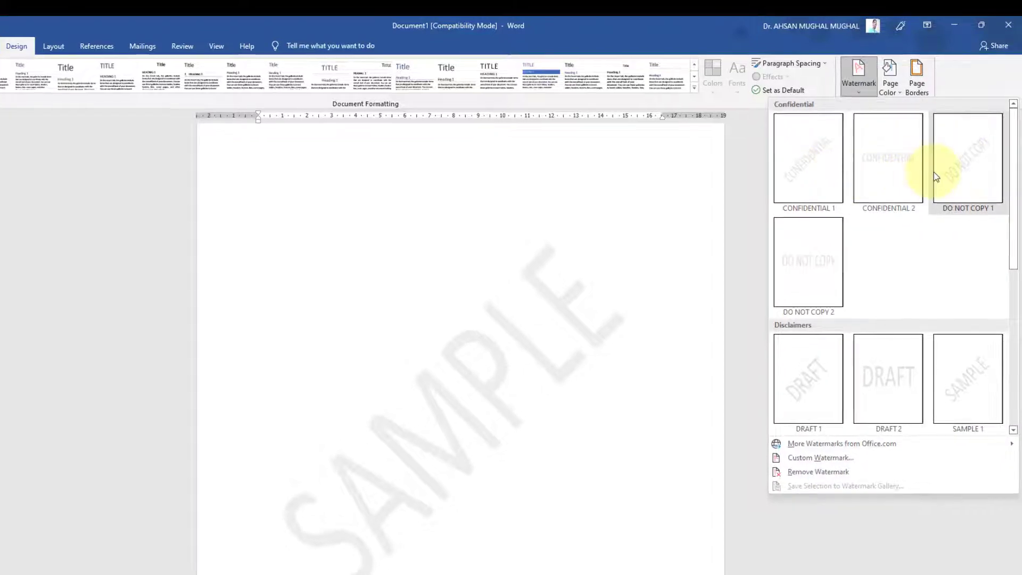
{"action": "left_click", "coordinate": [859, 80]}
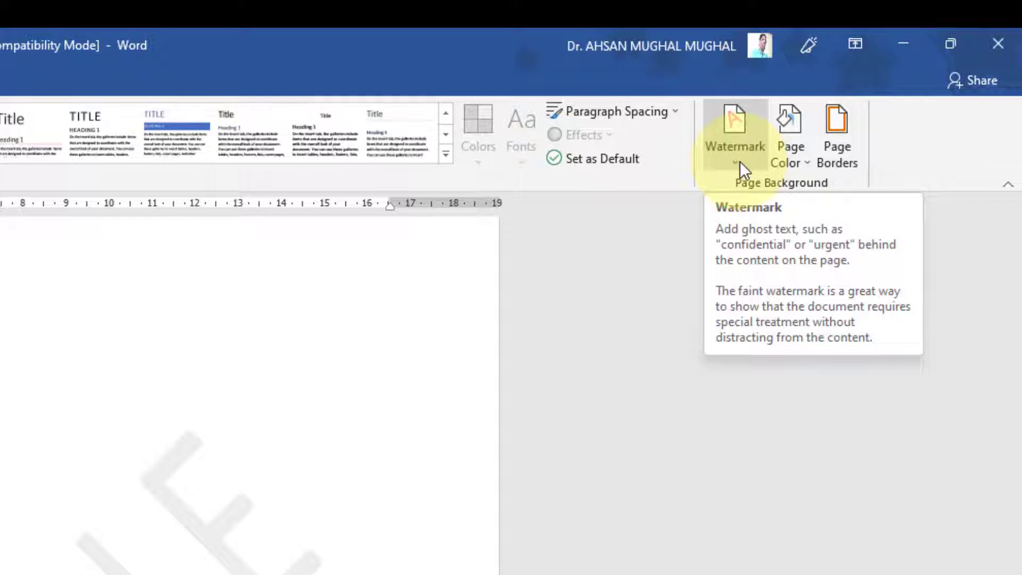
{"action": "left_click", "coordinate": [740, 161]}
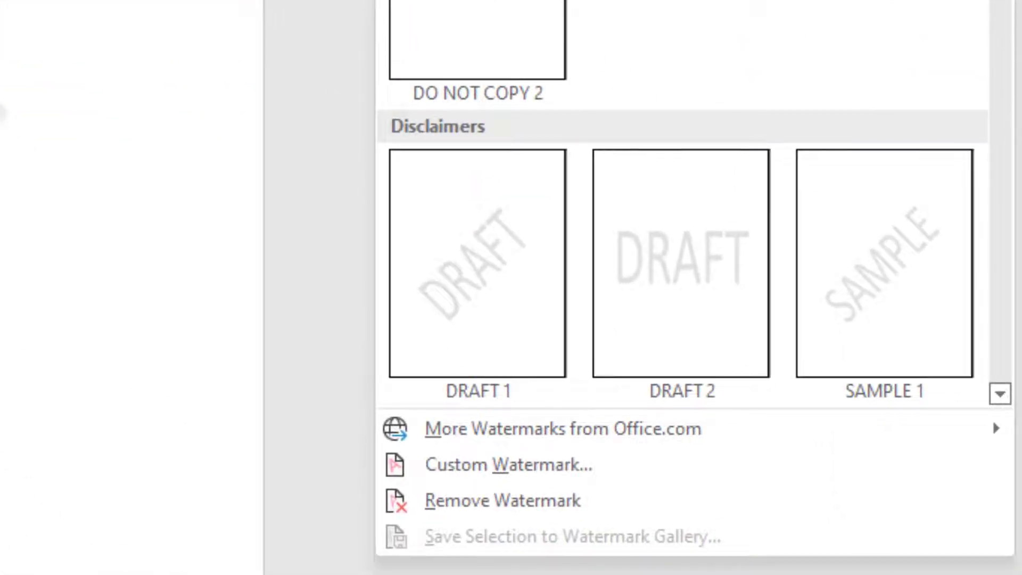
Step: Start a custom text watermark in English (United Kingdom) using the author's name as text
{"action": "left_click", "coordinate": [530, 463]}
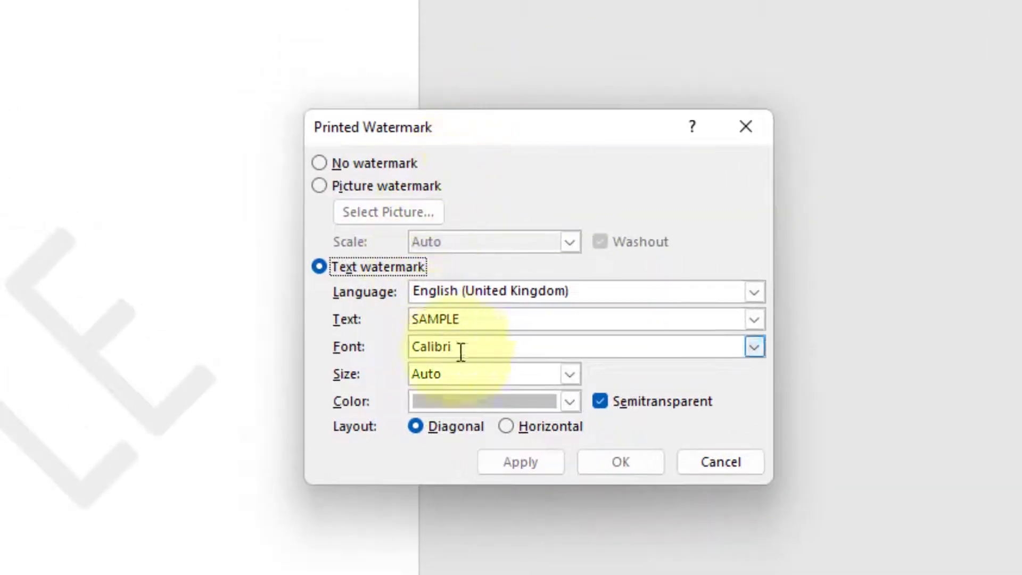
{"action": "left_click", "coordinate": [507, 297]}
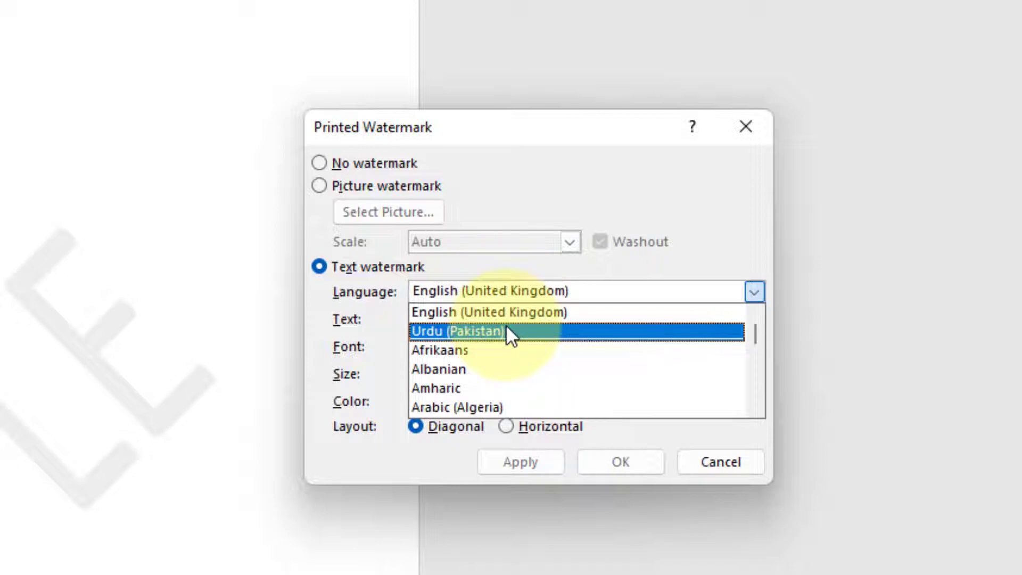
{"action": "left_click", "coordinate": [586, 288]}
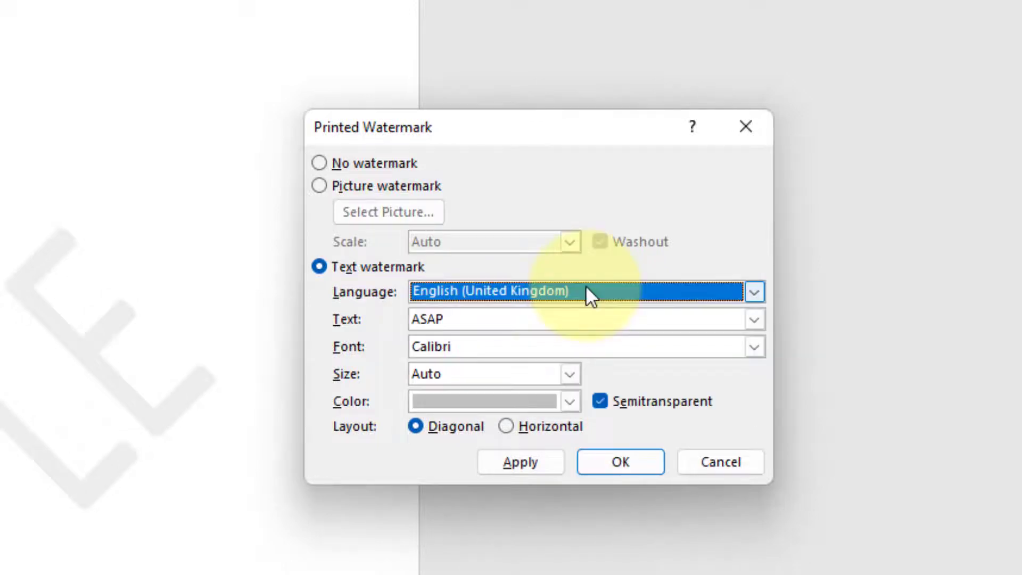
{"action": "key", "text": "Tab"}
{"action": "type", "text": "AHSAN MUGHAL"}
{"action": "key", "text": "Tab"}
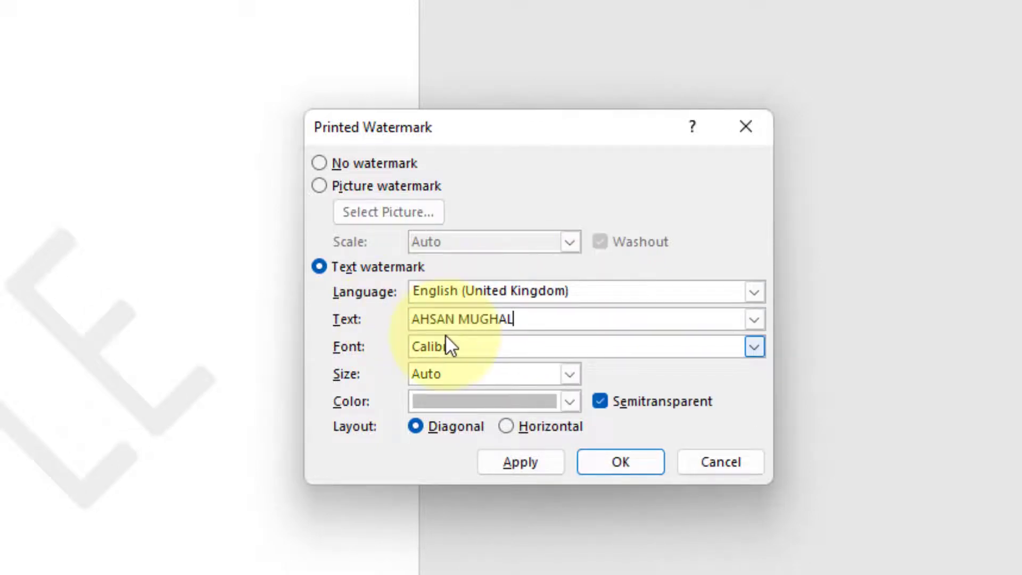
Step: Set the watermark font to Cambria at size 80
{"action": "key", "text": "alt+Down"}
{"action": "scroll", "coordinate": [532, 407], "scroll_direction": "down", "scroll_amount": 1}
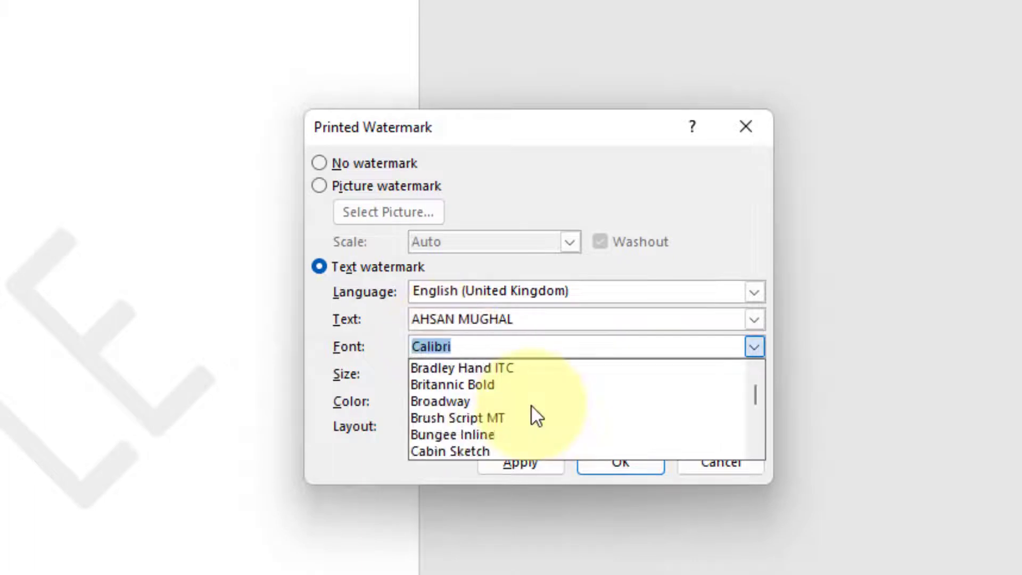
{"action": "scroll", "coordinate": [532, 400], "scroll_direction": "down", "scroll_amount": 2}
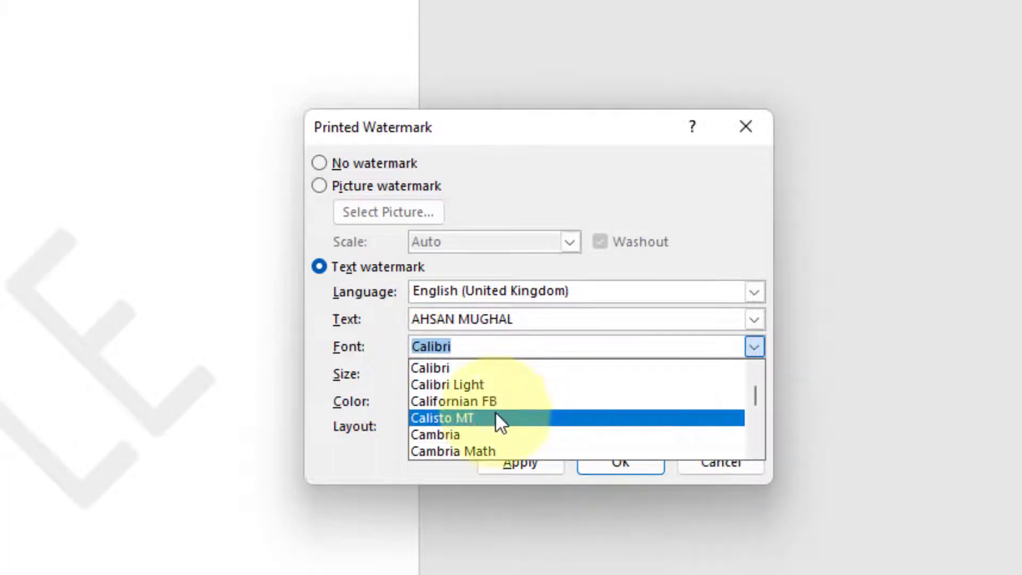
{"action": "left_click", "coordinate": [509, 433]}
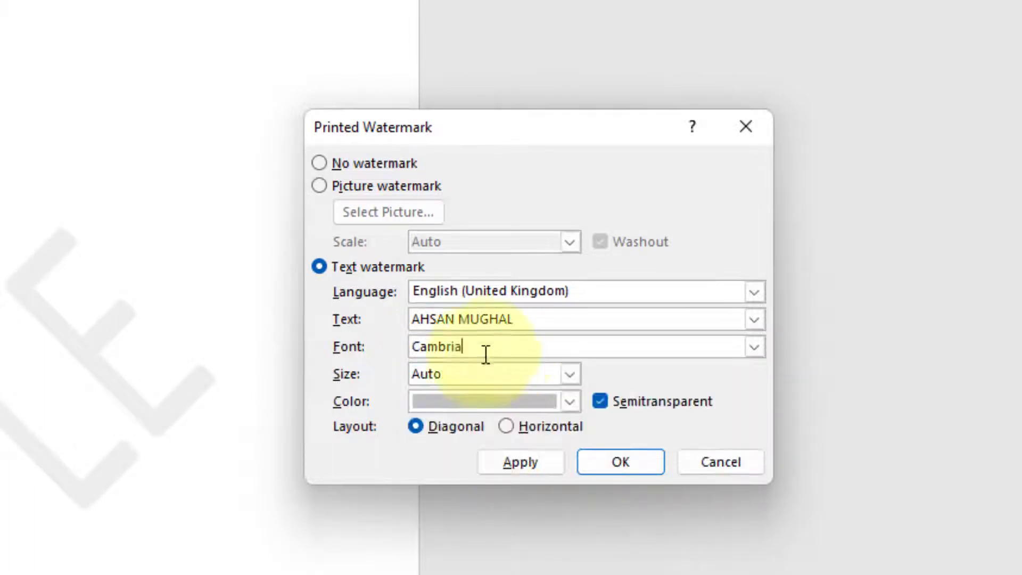
{"action": "left_click", "coordinate": [570, 376]}
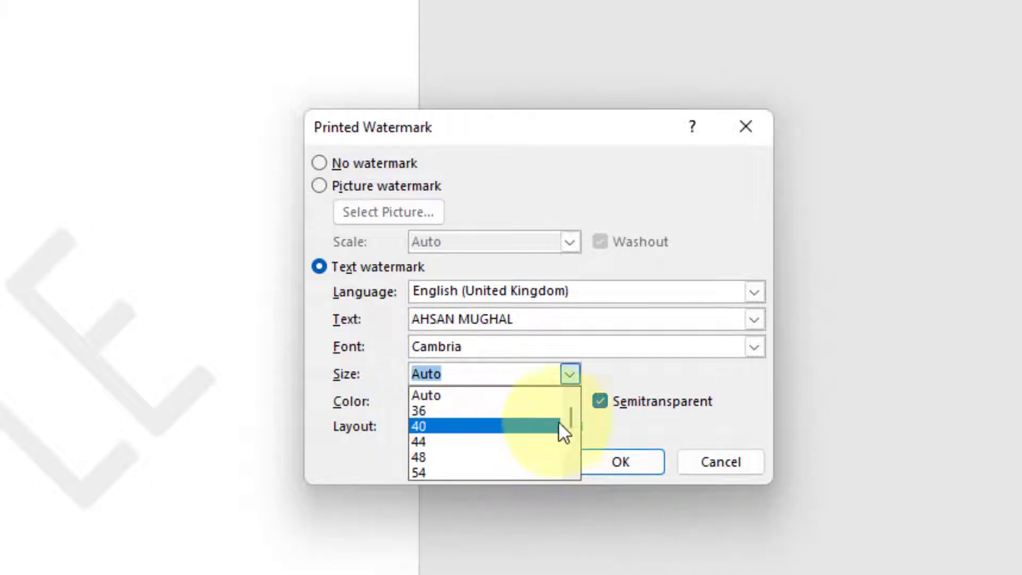
{"action": "mouse_move", "coordinate": [572, 421]}
{"action": "left_mouse_down"}
{"action": "mouse_move", "coordinate": [578, 455]}
{"action": "mouse_move", "coordinate": [571, 404]}
{"action": "left_mouse_up"}
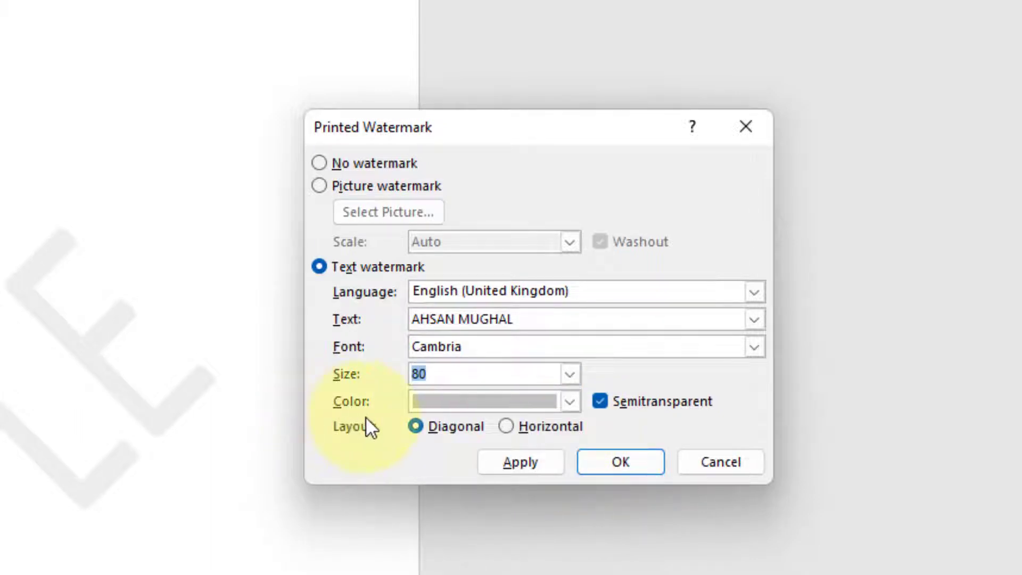
{"action": "left_click", "coordinate": [423, 405]}
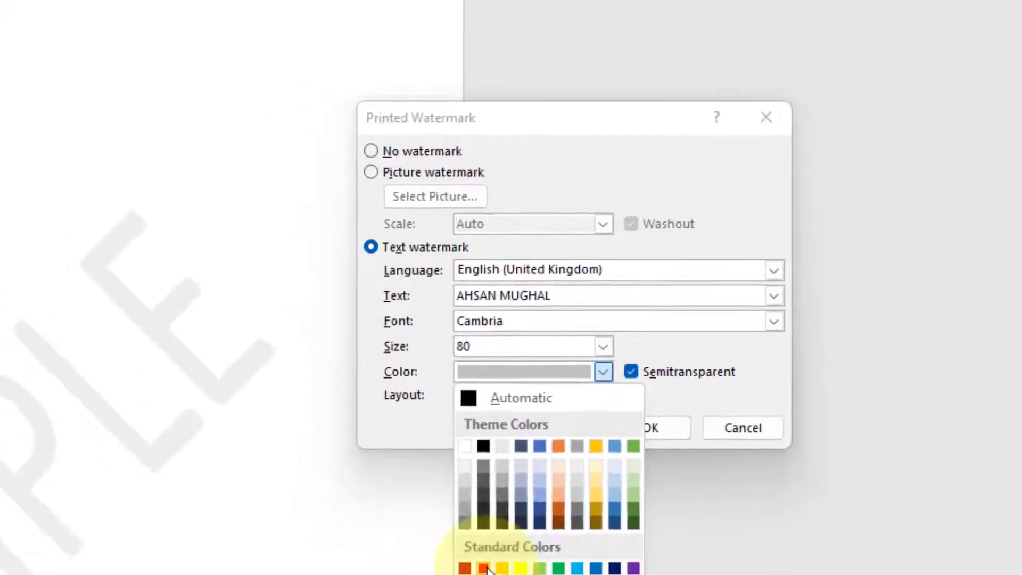
Step: Make the watermark red and try it horizontal and fully opaque on the page
{"action": "left_click", "coordinate": [464, 565]}
{"action": "left_click", "coordinate": [730, 275]}
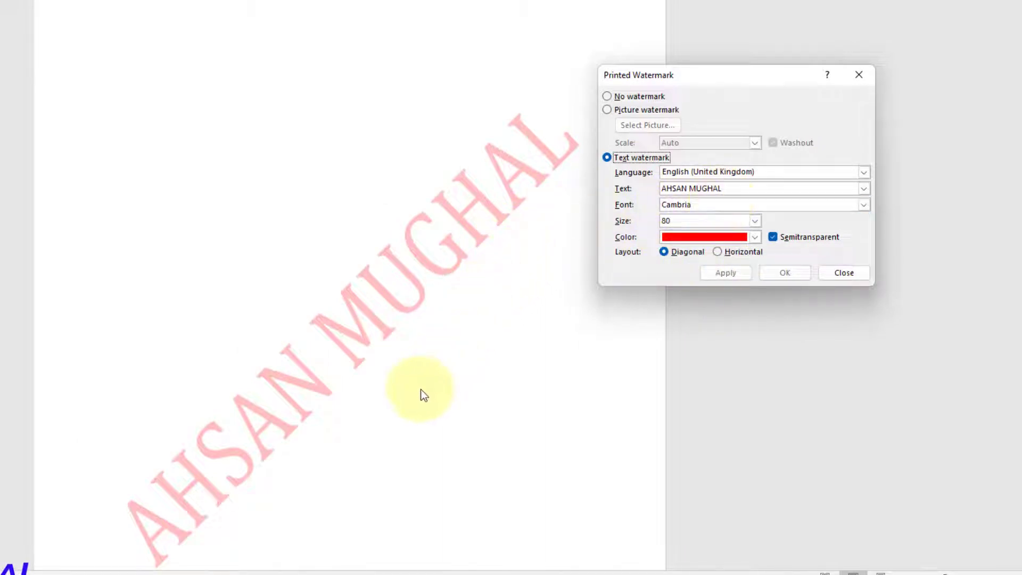
{"action": "left_click", "coordinate": [667, 252]}
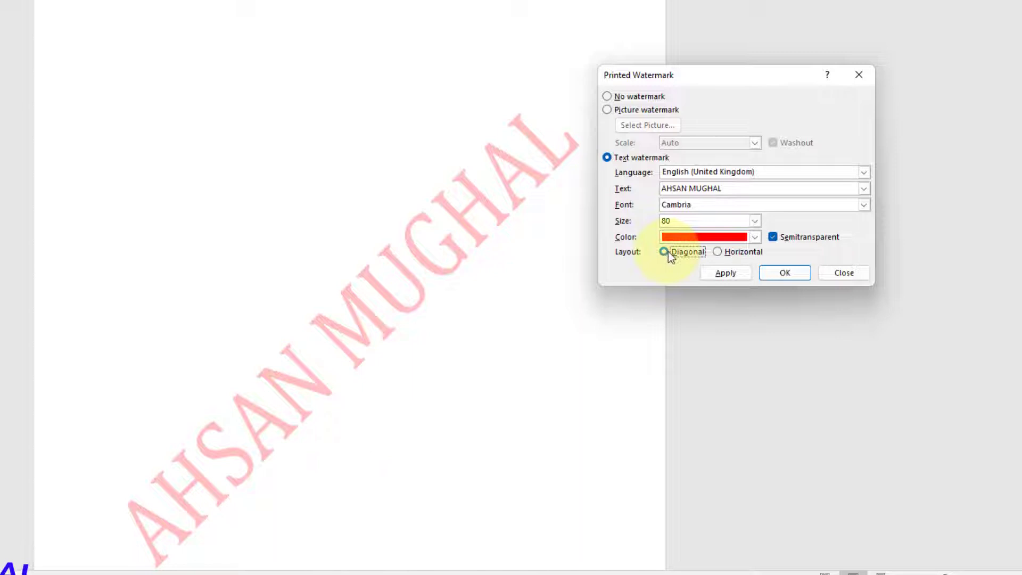
{"action": "left_click", "coordinate": [717, 252]}
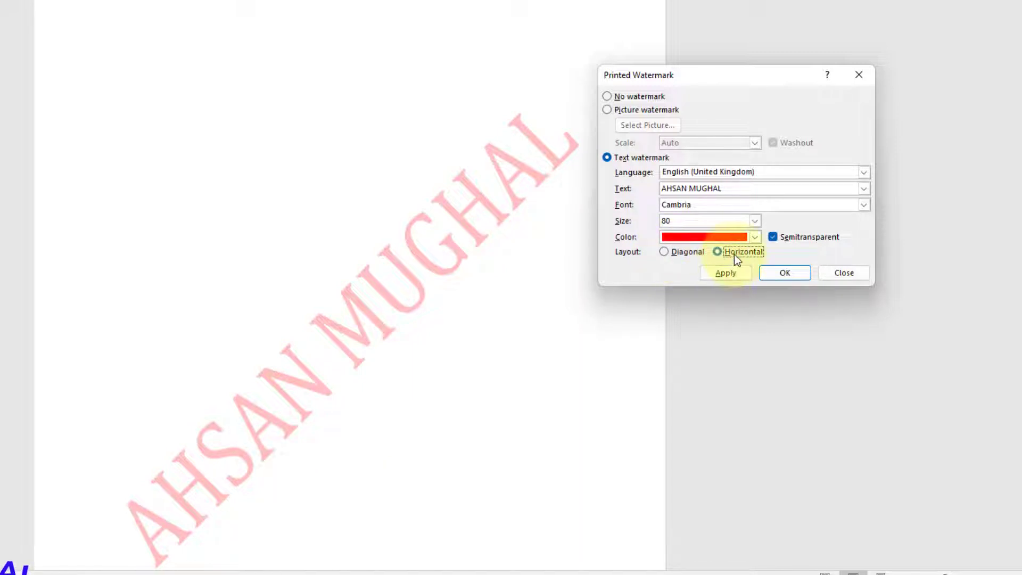
{"action": "left_click", "coordinate": [727, 273]}
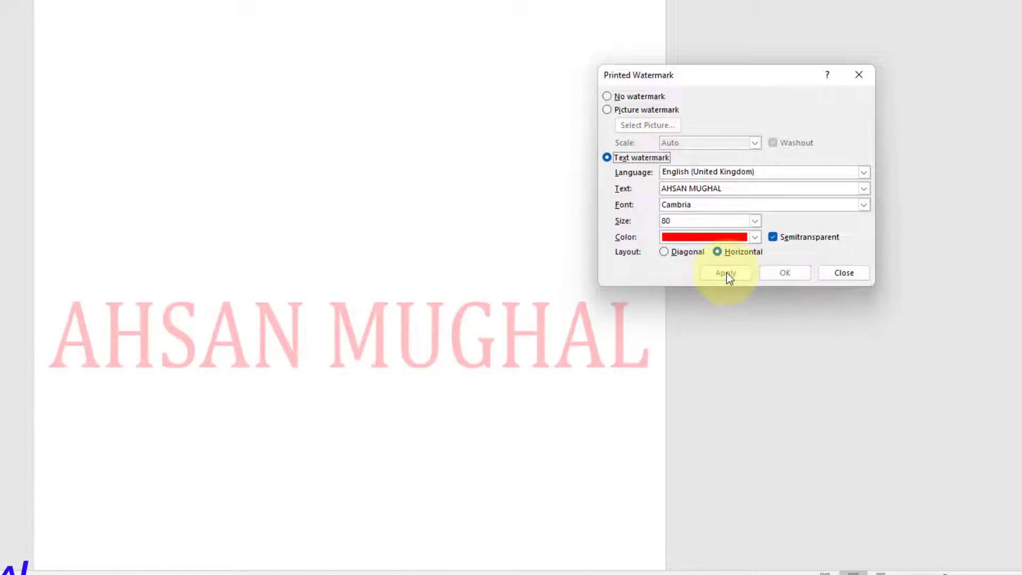
{"action": "left_click", "coordinate": [773, 237]}
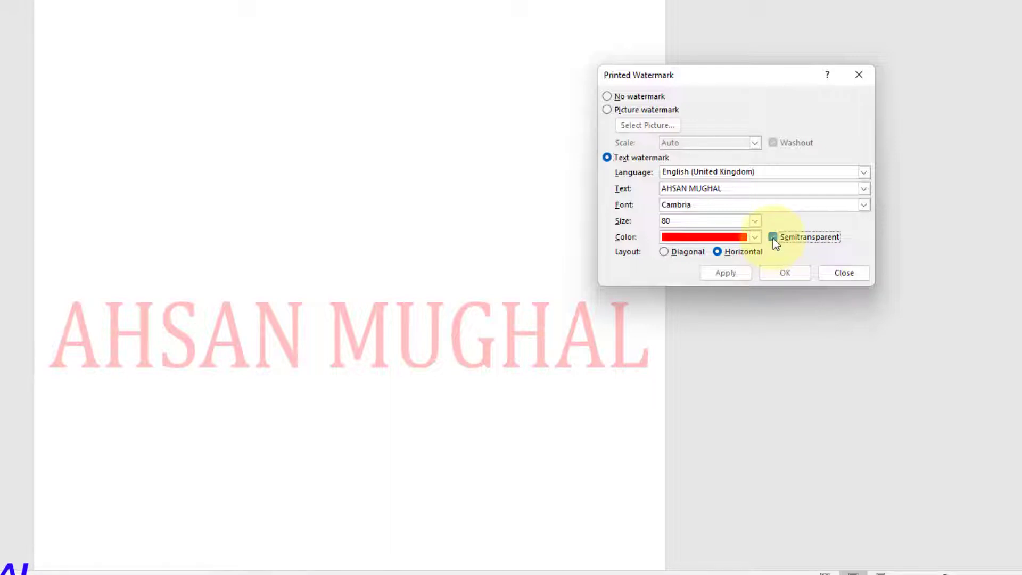
{"action": "left_click", "coordinate": [727, 276]}
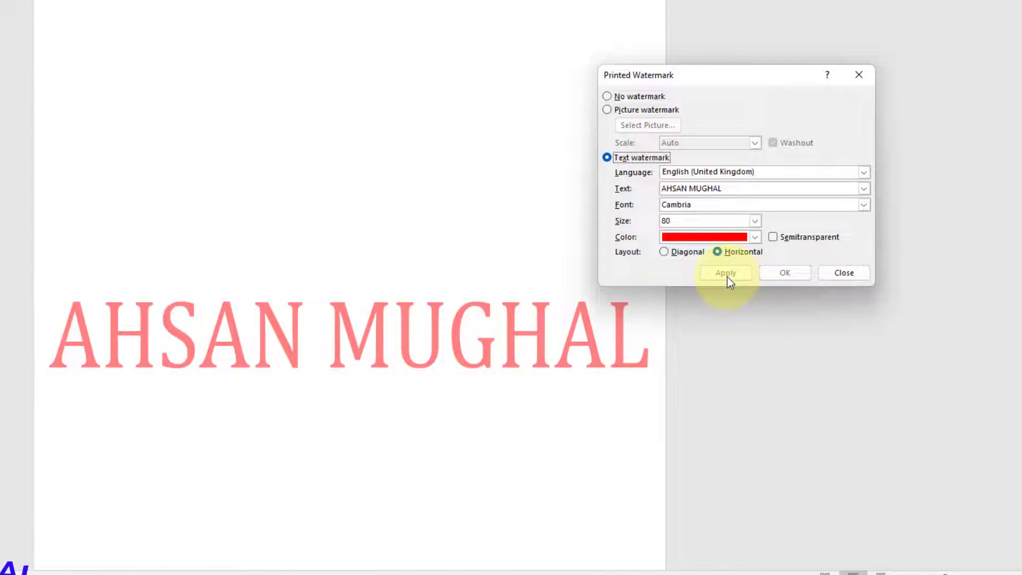
Step: Apply the red watermark with diagonal layout and semitransparency turned off
{"action": "left_click", "coordinate": [664, 252]}
{"action": "left_click", "coordinate": [717, 252]}
{"action": "left_click", "coordinate": [773, 237]}
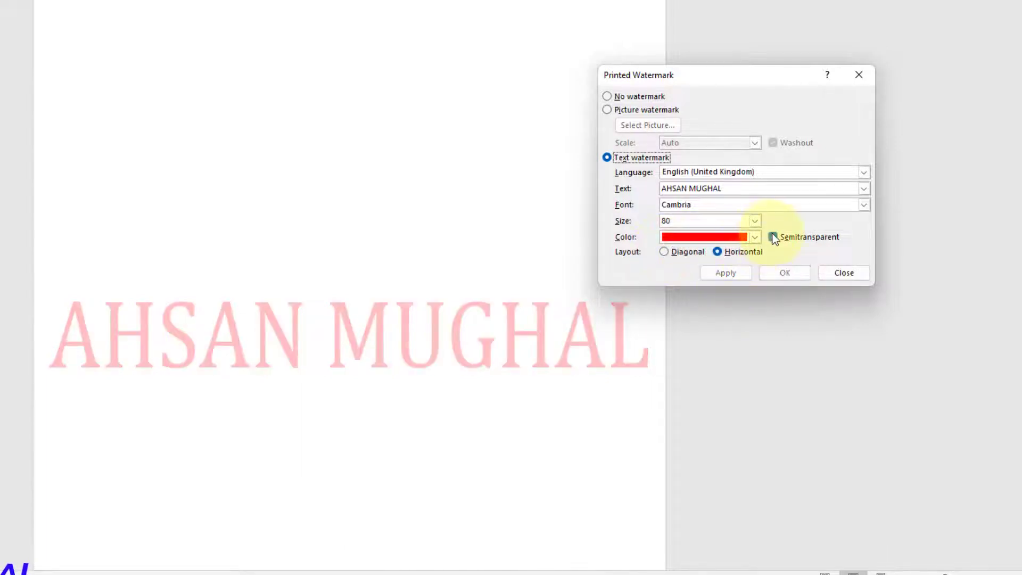
{"action": "left_click", "coordinate": [664, 251]}
{"action": "left_click", "coordinate": [773, 237]}
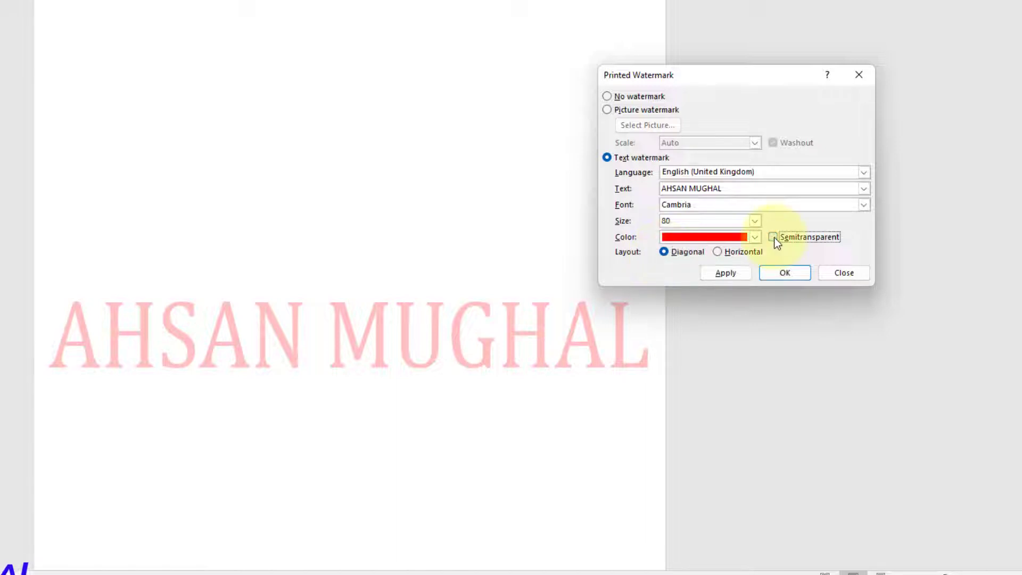
{"action": "left_click", "coordinate": [726, 272]}
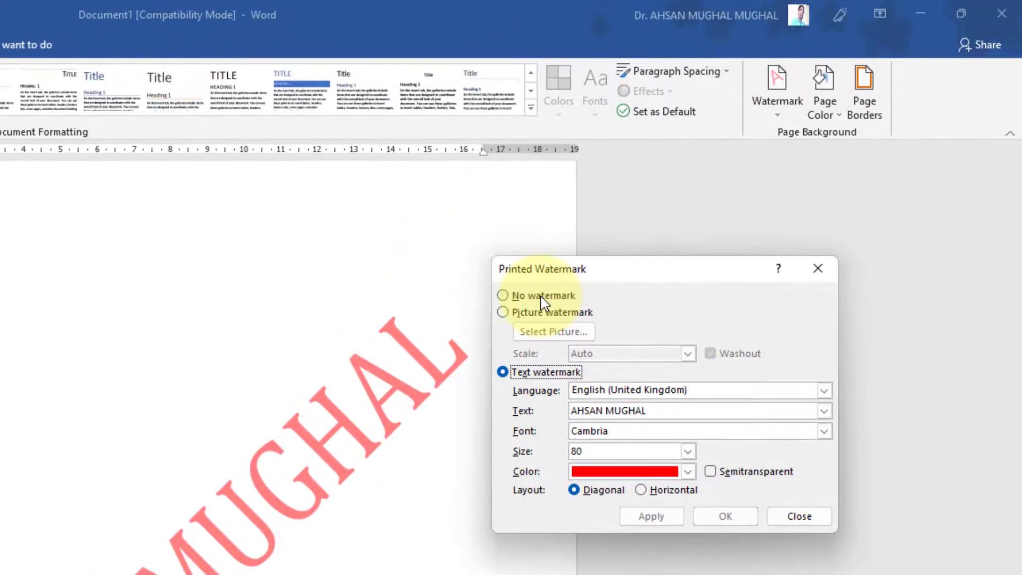
Step: Remove the red text watermark with No watermark, then select the Picture watermark option
{"action": "left_click", "coordinate": [541, 296]}
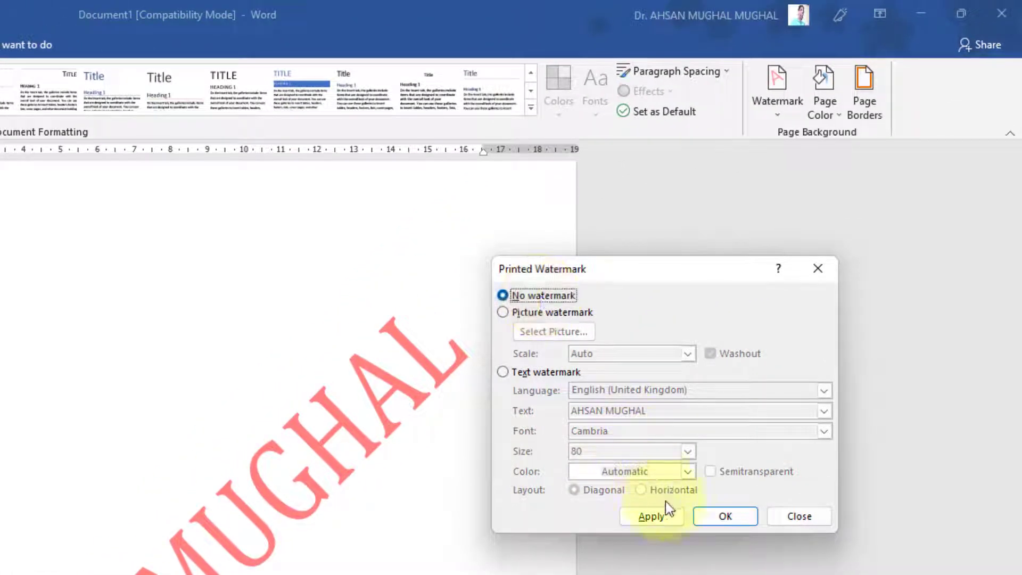
{"action": "left_click", "coordinate": [650, 515]}
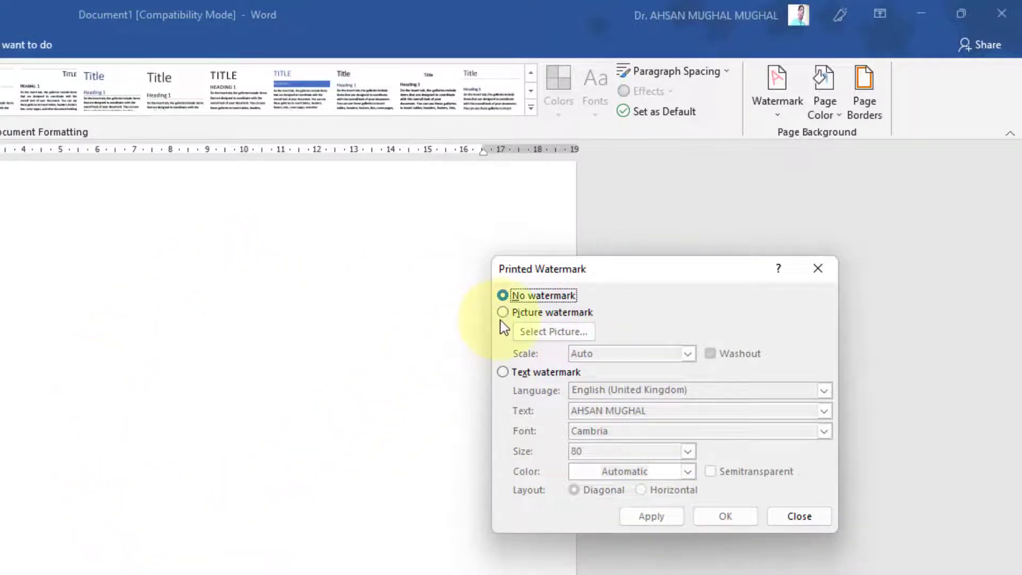
{"action": "left_click", "coordinate": [542, 313]}
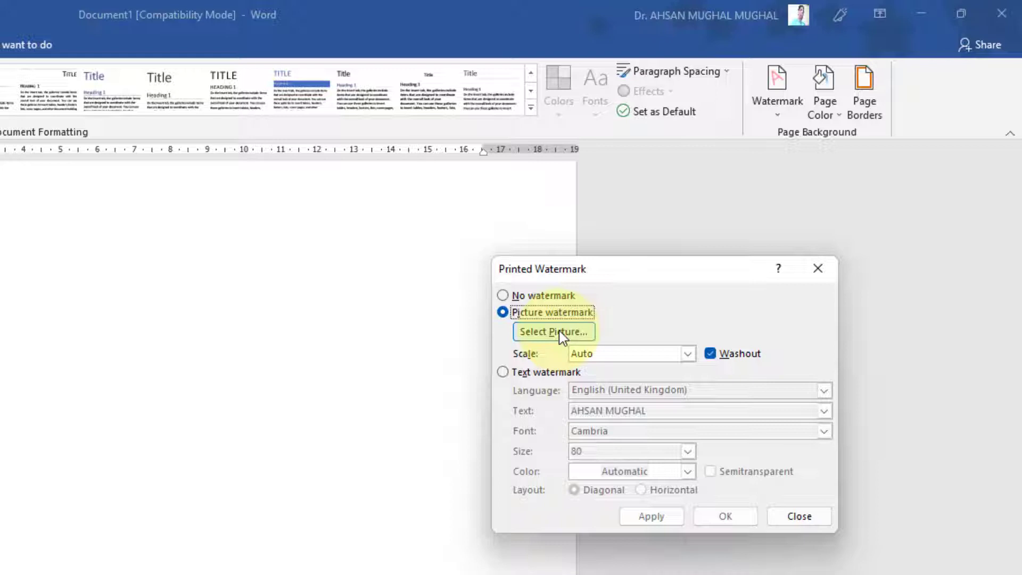
Step: Use IMG_1462.jpg from Desktop > New folder (14) as the picture watermark
{"action": "left_click", "coordinate": [561, 334]}
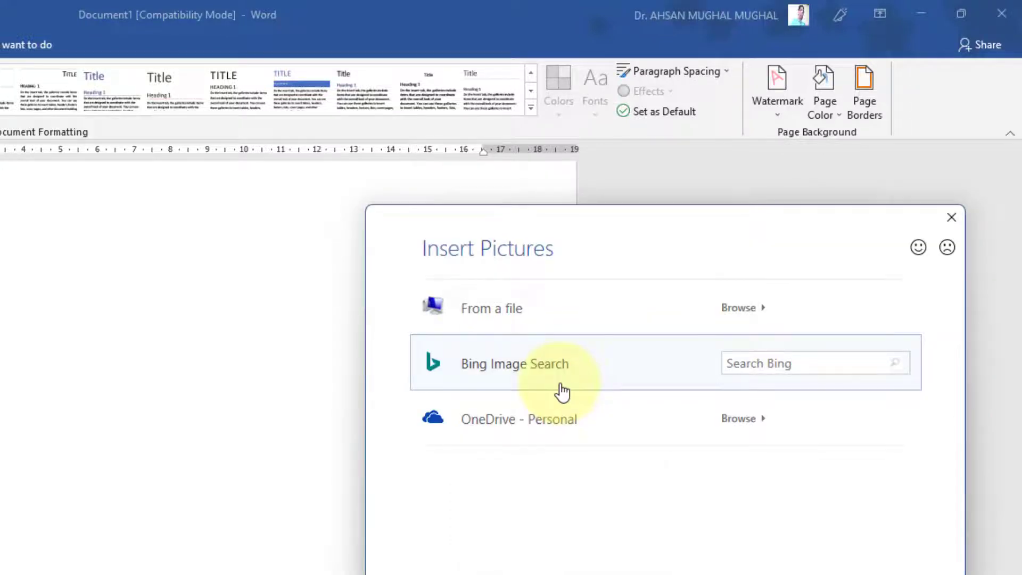
{"action": "left_click", "coordinate": [563, 316]}
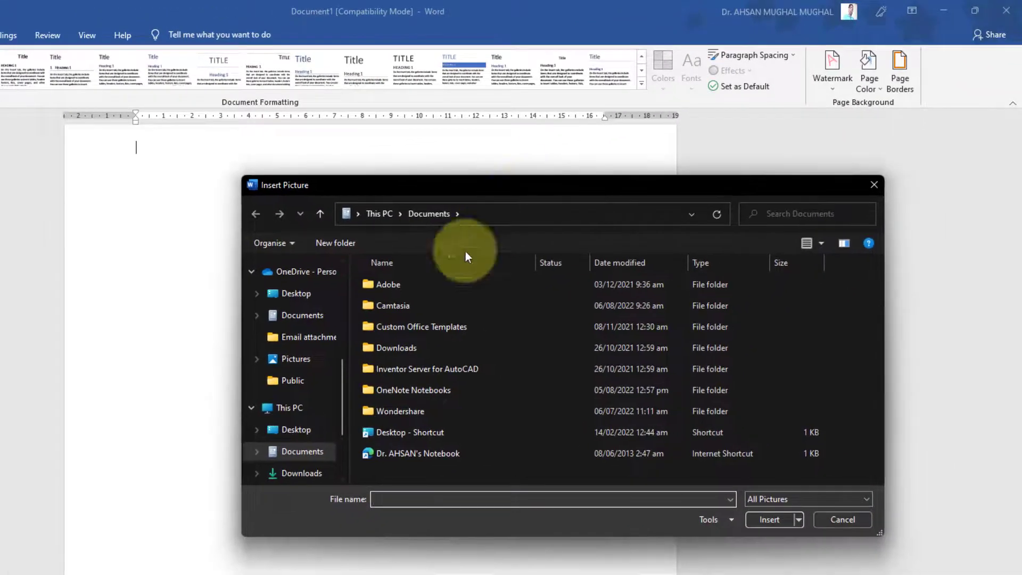
{"action": "left_click", "coordinate": [296, 429]}
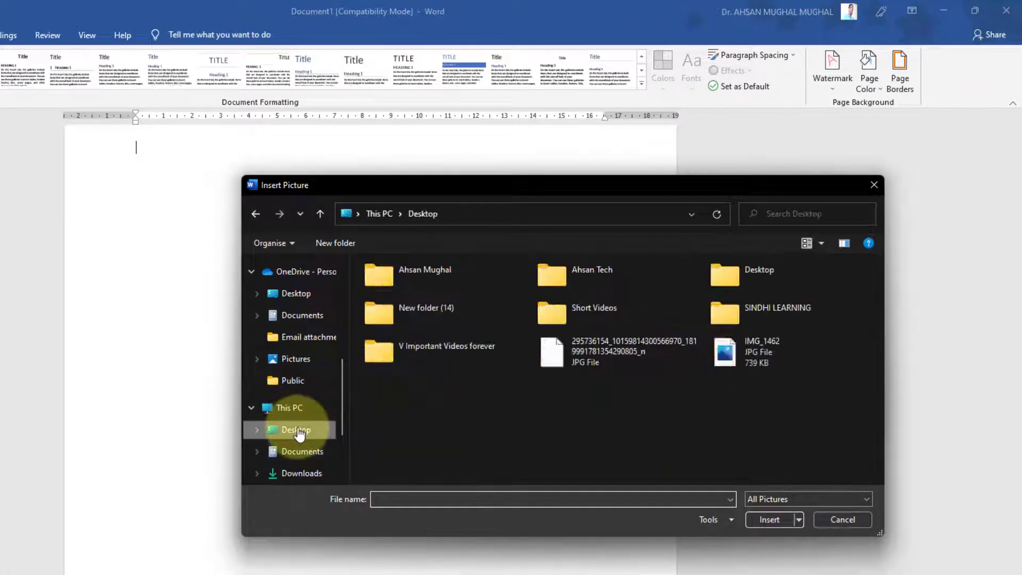
{"action": "double_click", "coordinate": [381, 339]}
{"action": "left_click", "coordinate": [547, 373]}
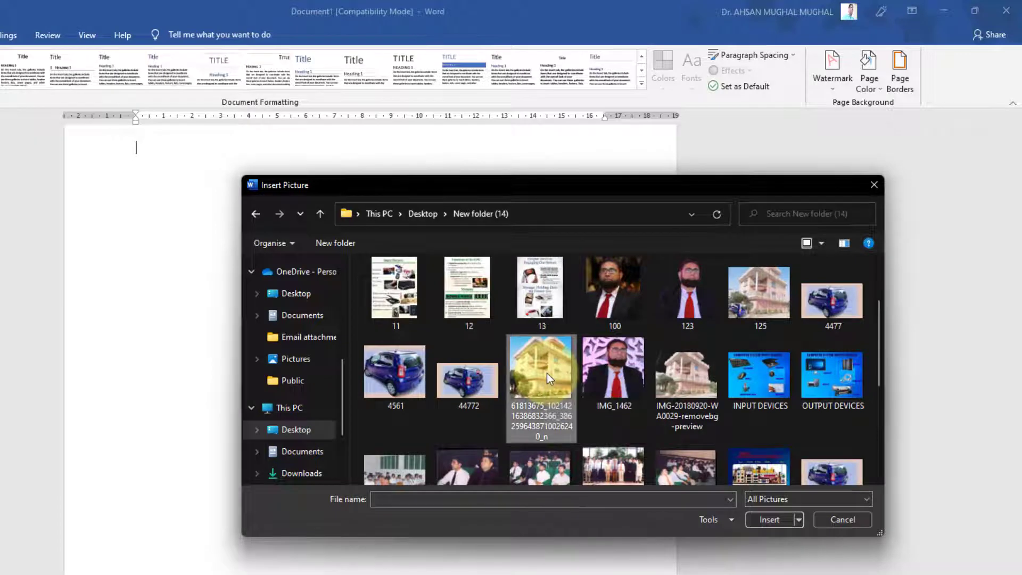
{"action": "left_click", "coordinate": [768, 520]}
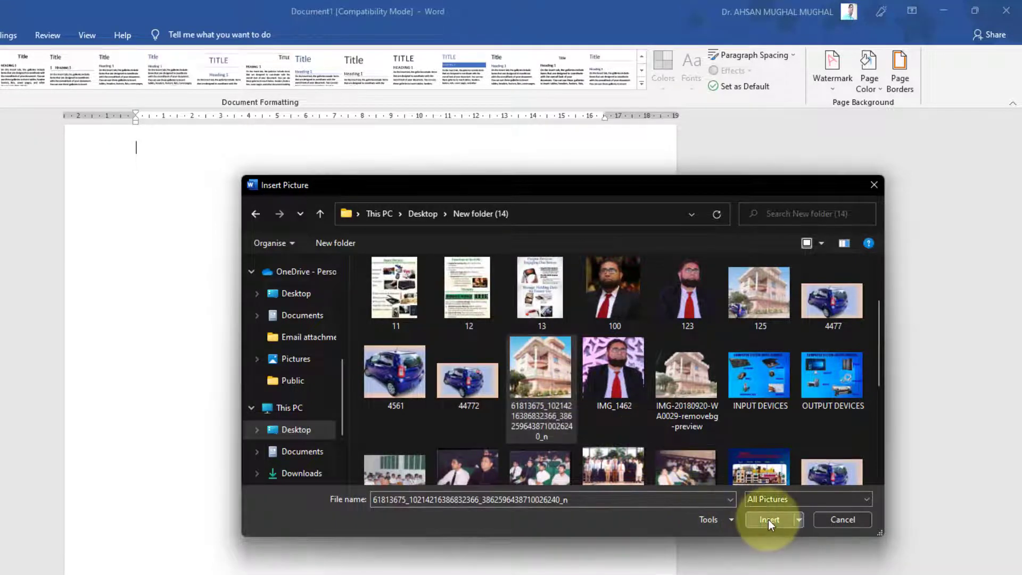
{"action": "left_click", "coordinate": [763, 276]}
Step: Apply the picture watermark at Auto scale
{"action": "left_click", "coordinate": [753, 286]}
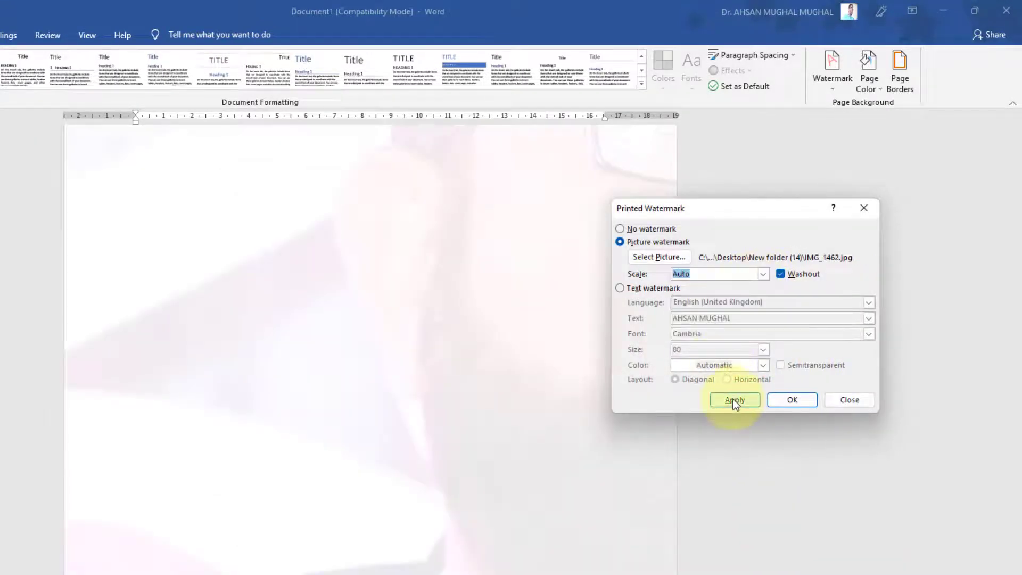
{"action": "left_click", "coordinate": [734, 399]}
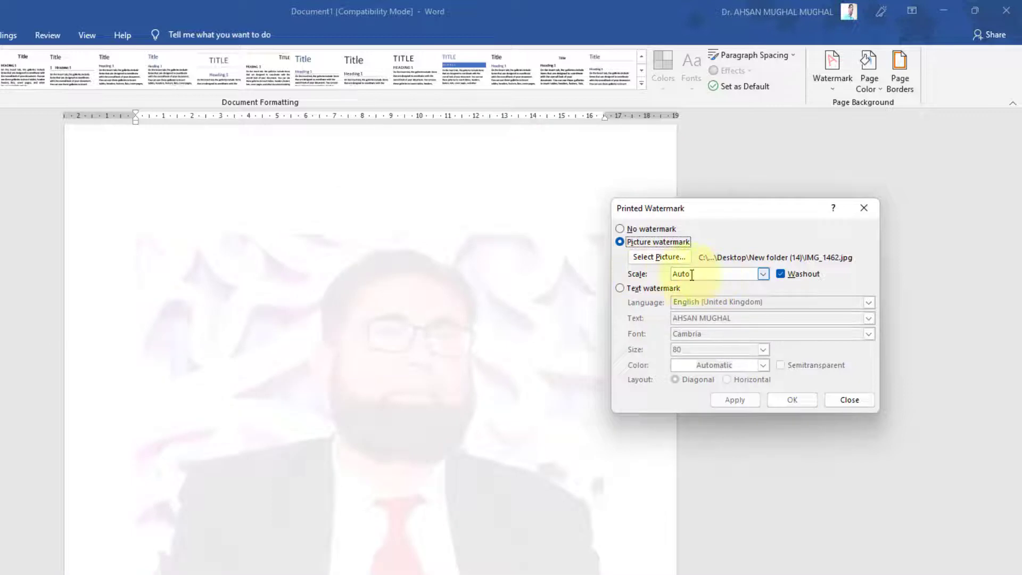
{"action": "left_click", "coordinate": [764, 274]}
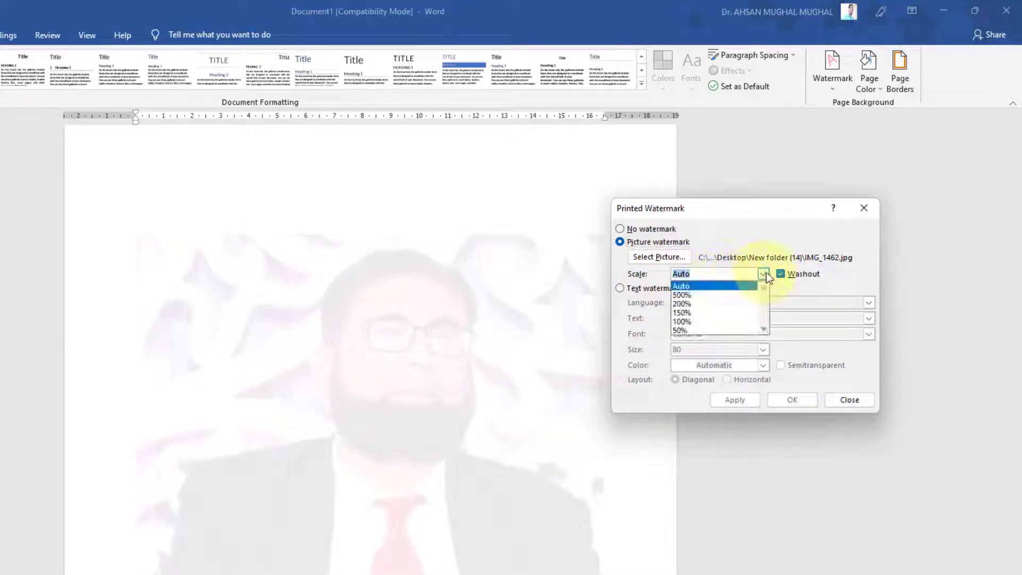
{"action": "left_click", "coordinate": [729, 286]}
{"action": "left_click", "coordinate": [739, 401]}
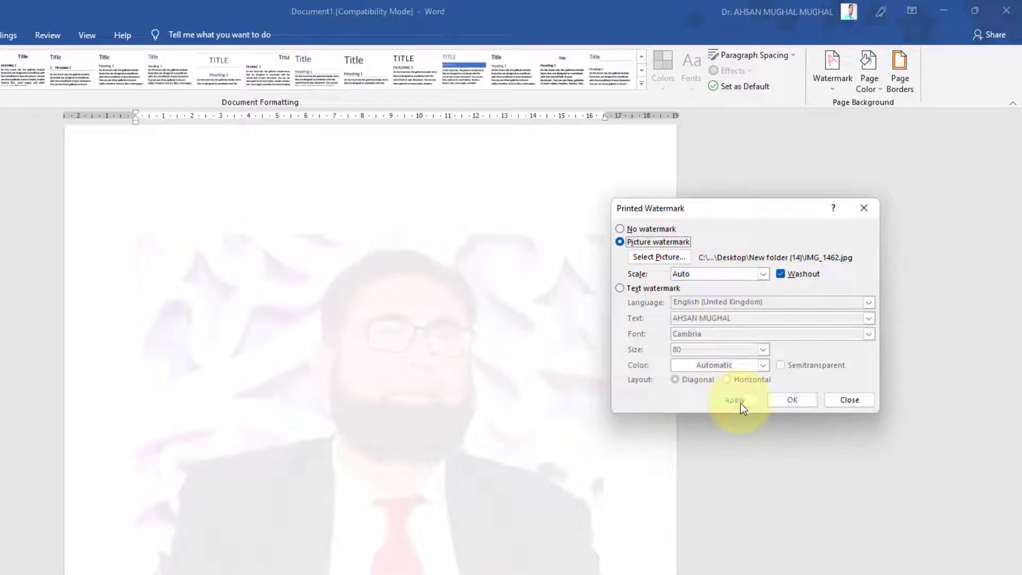
Step: Compare the photo watermark with washout off and back on, applying each time
{"action": "left_click", "coordinate": [781, 274]}
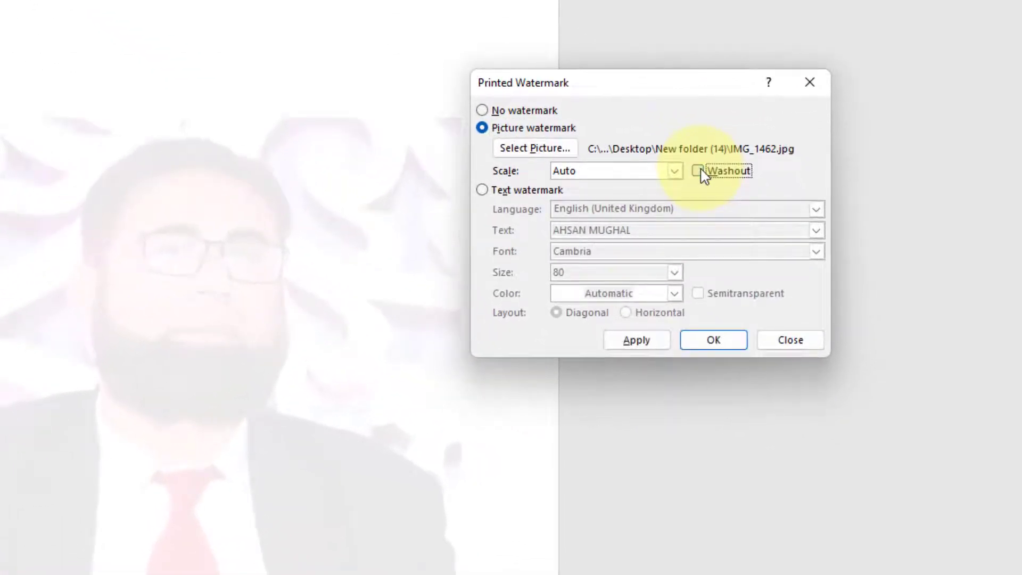
{"action": "left_click", "coordinate": [638, 340]}
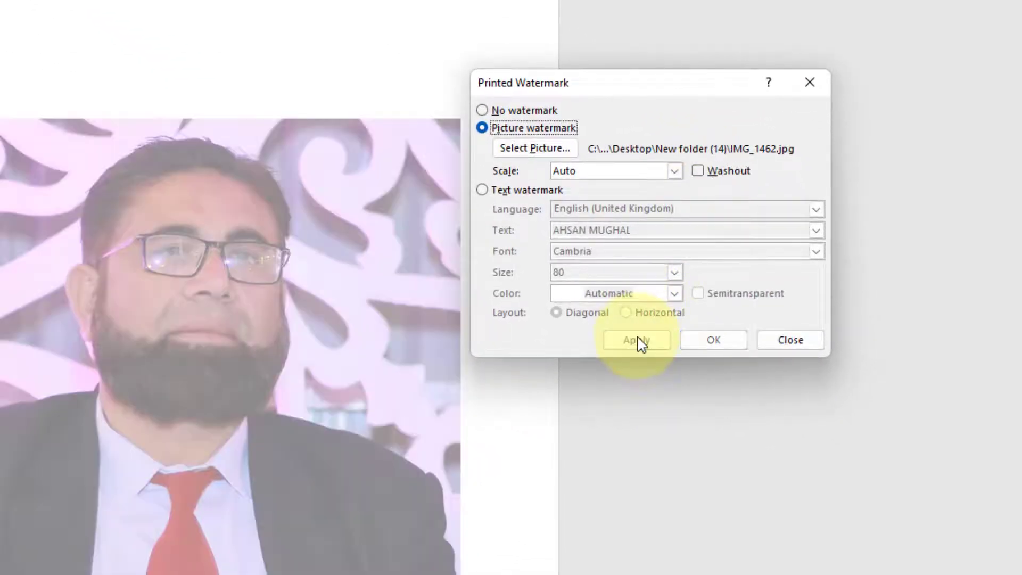
{"action": "left_click", "coordinate": [702, 175]}
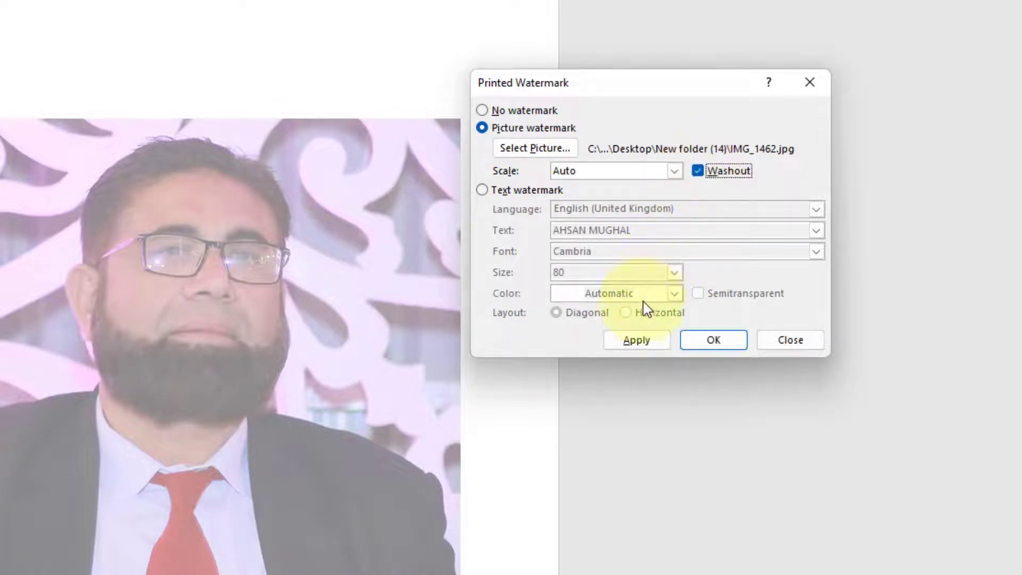
{"action": "left_click", "coordinate": [638, 343]}
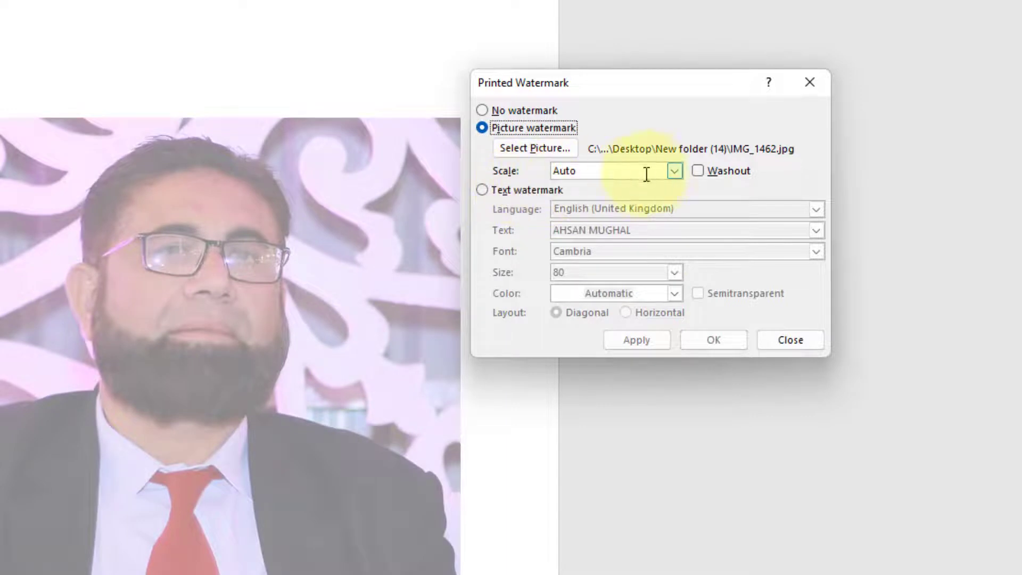
Step: Apply the photo watermark at 100% scale, then at 50% scale
{"action": "left_click", "coordinate": [622, 171]}
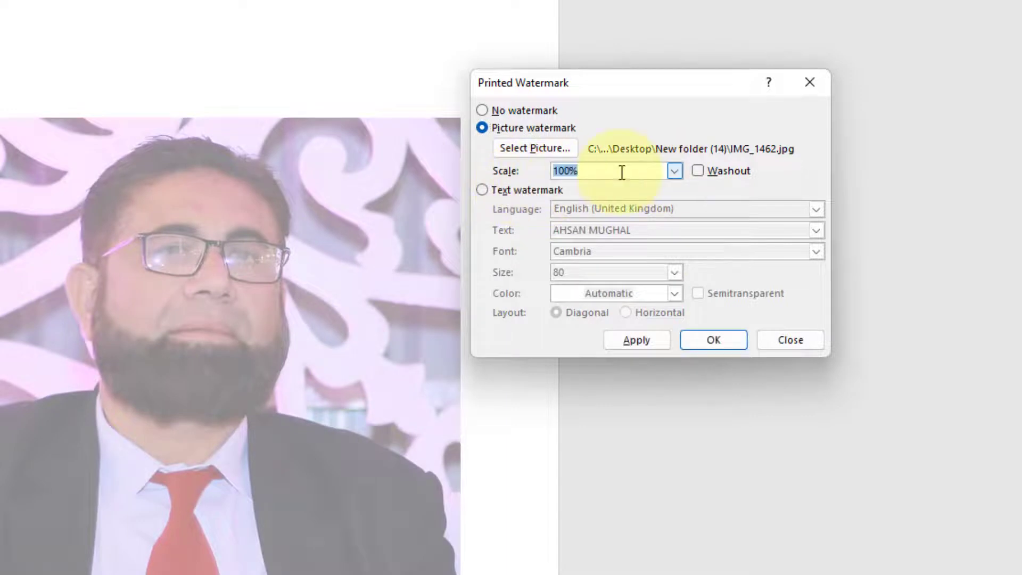
{"action": "left_click", "coordinate": [636, 341]}
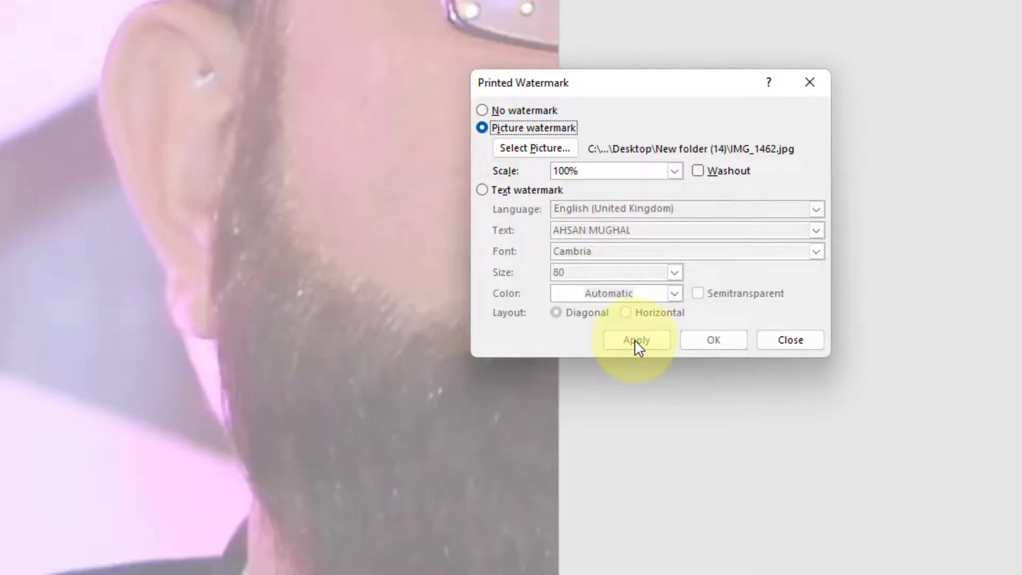
{"action": "left_click", "coordinate": [675, 170]}
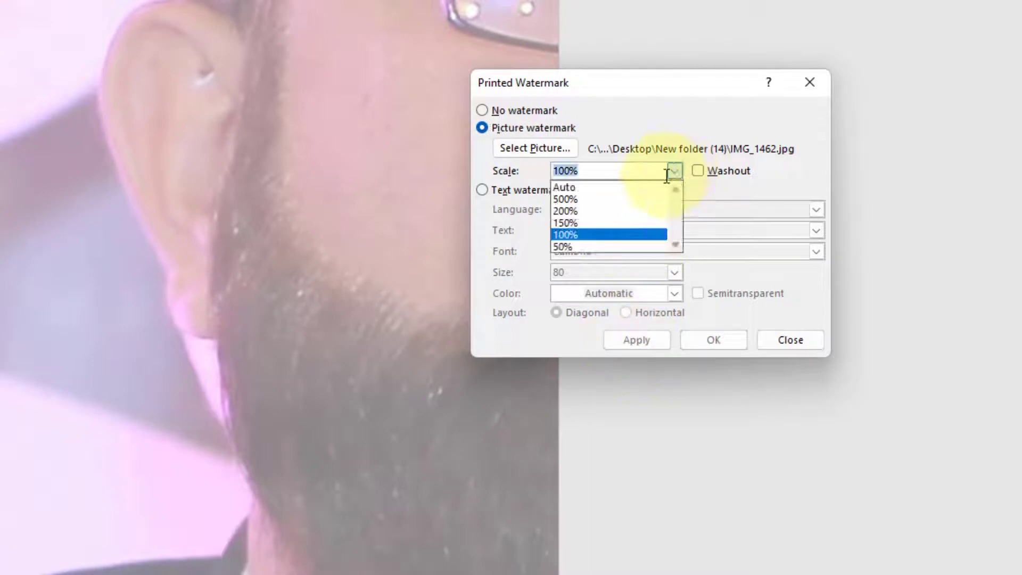
{"action": "left_click", "coordinate": [611, 247]}
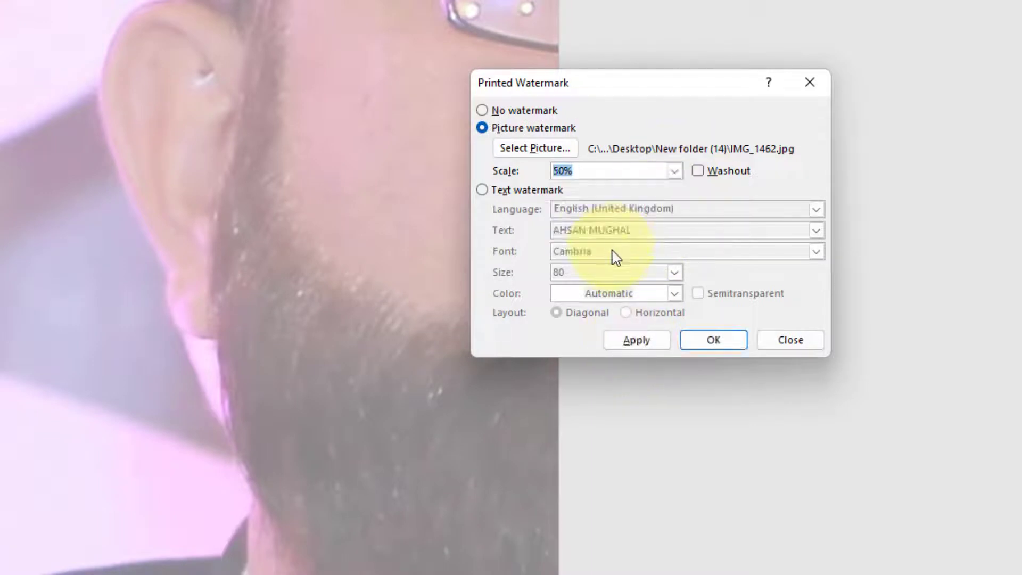
{"action": "left_click", "coordinate": [637, 340]}
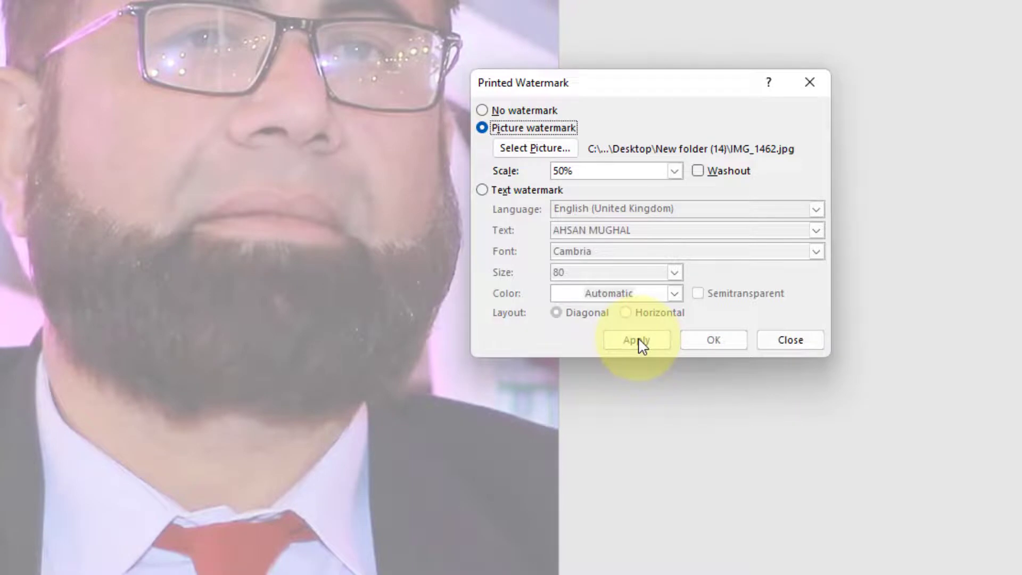
{"action": "left_click", "coordinate": [675, 171]}
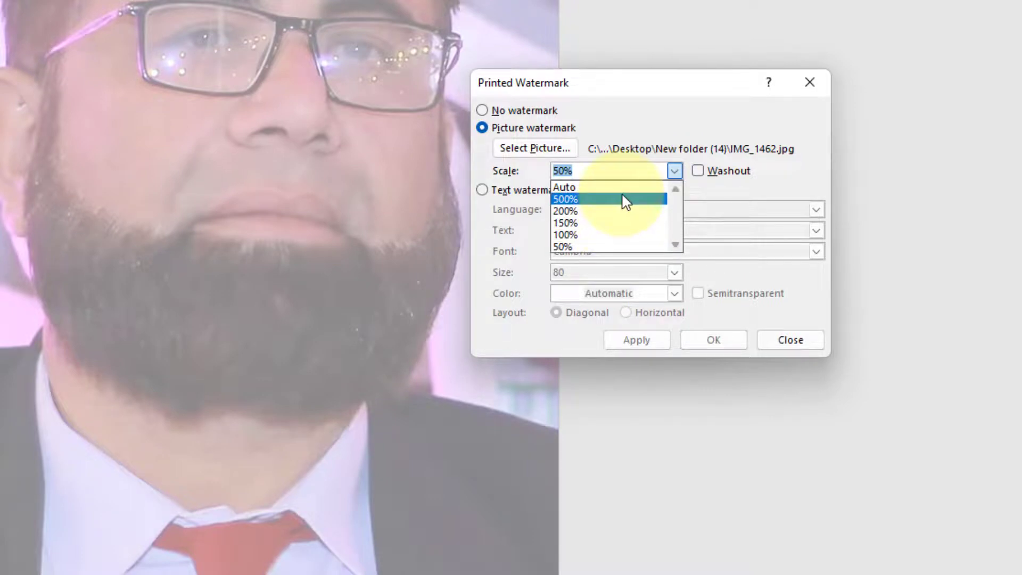
{"action": "left_click", "coordinate": [631, 246]}
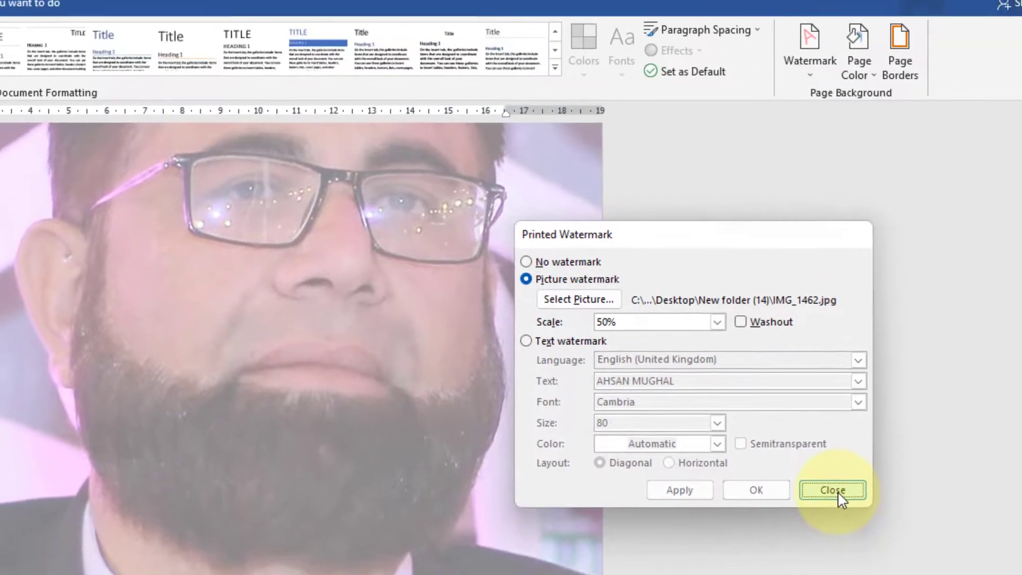
Step: Close the watermark settings and remove the photo watermark via Design > Watermark
{"action": "left_click", "coordinate": [796, 341]}
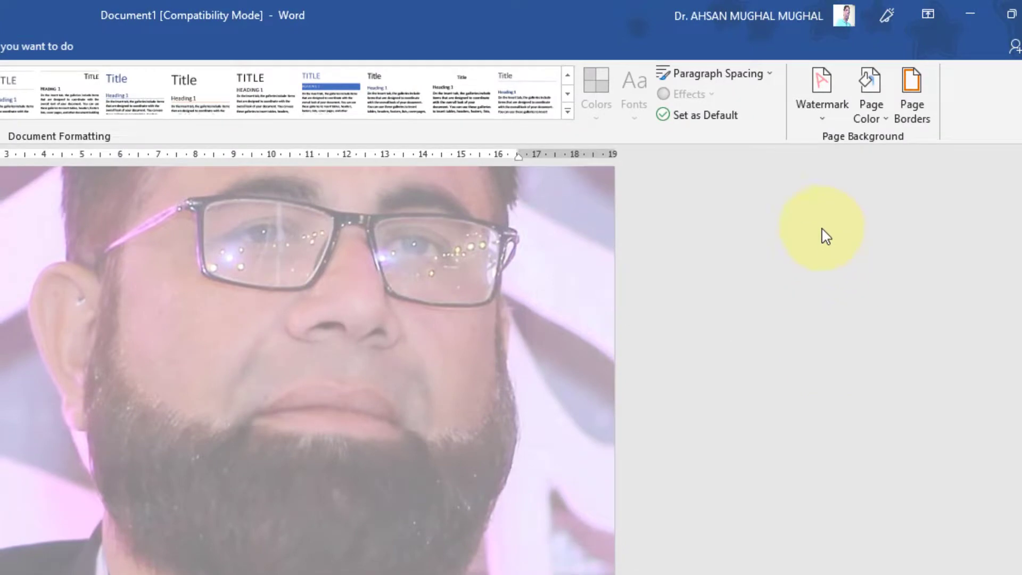
{"action": "left_click", "coordinate": [823, 115]}
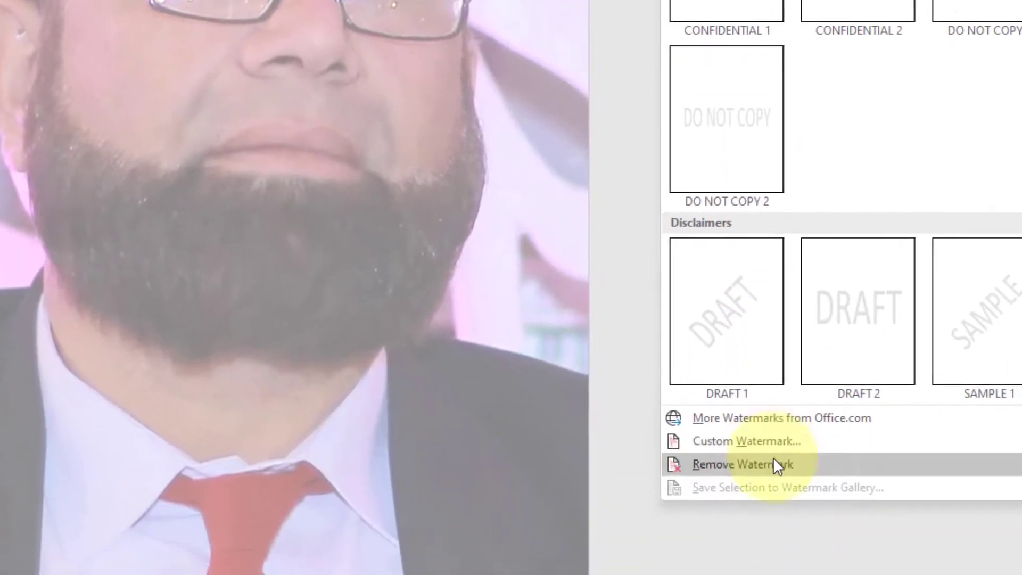
{"action": "left_click", "coordinate": [742, 467]}
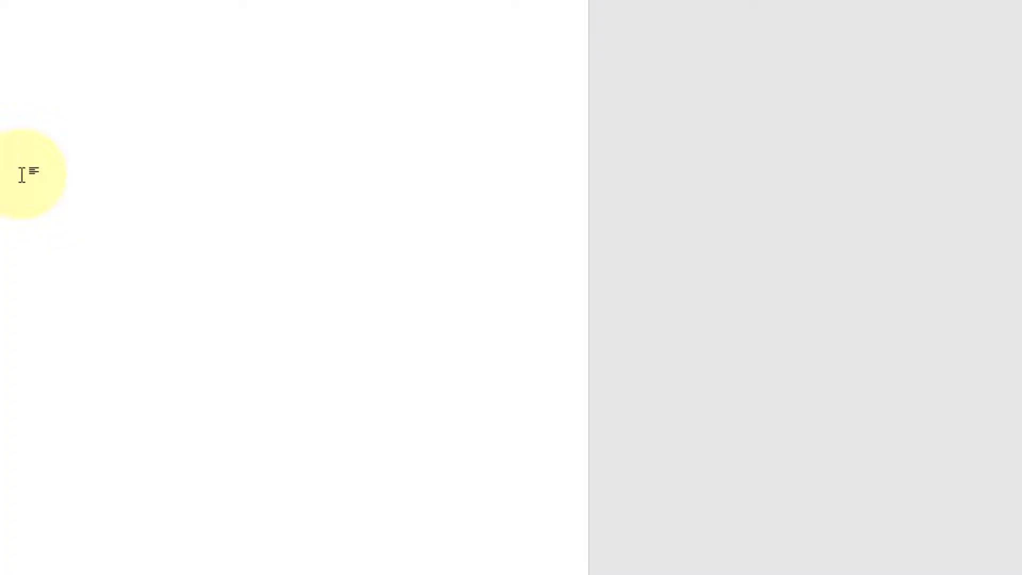